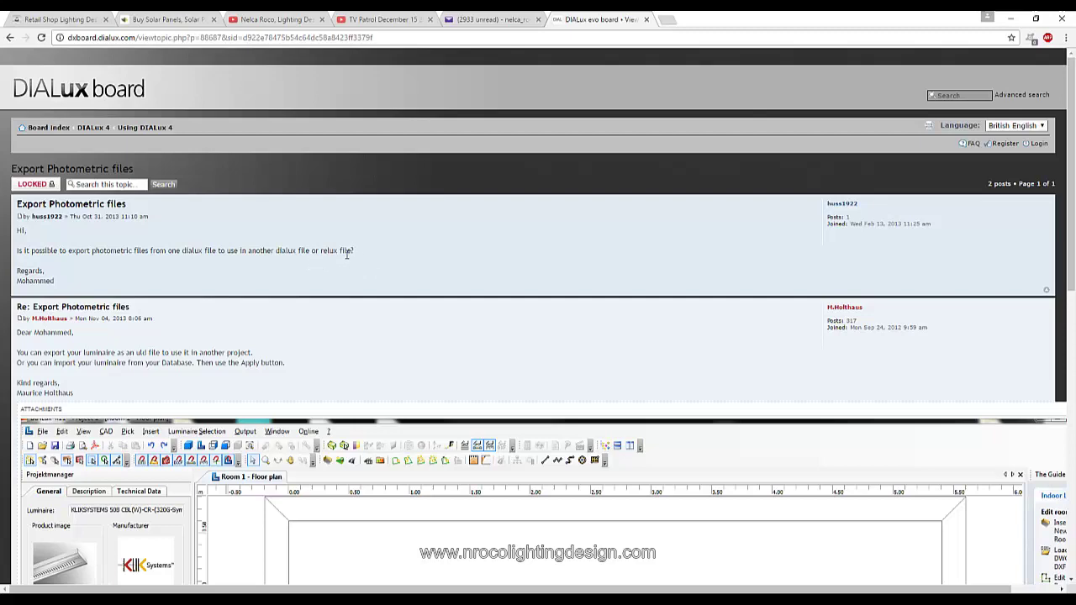
- Read through the forum thread on exporting photometric files, including the attached screenshots of the ULD export
{"action": "scroll", "coordinate": [283, 275], "scroll_direction": "down", "scroll_amount": 3}
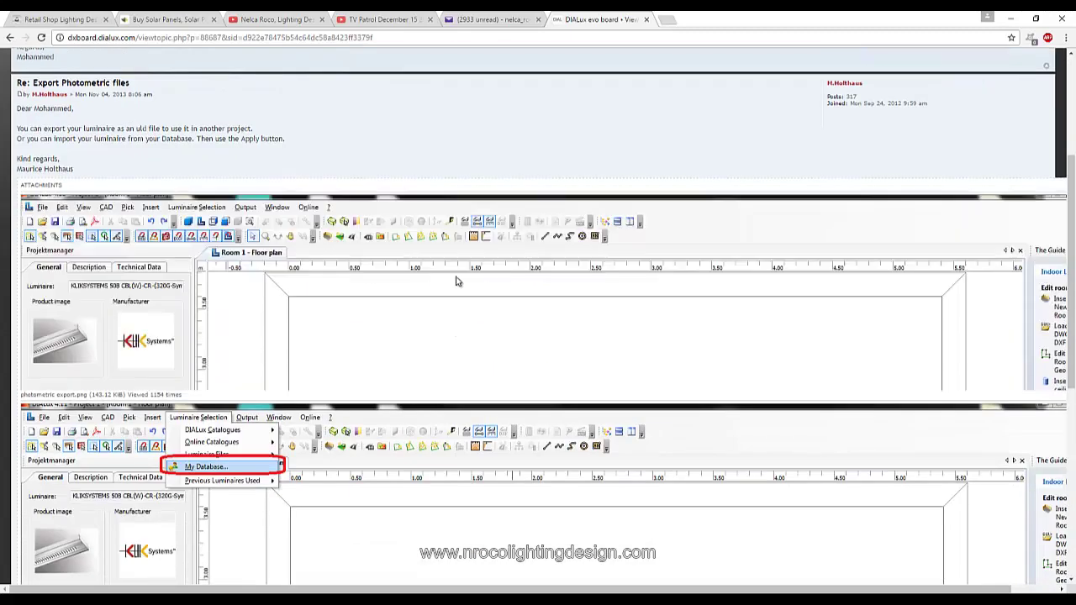
{"action": "scroll", "coordinate": [457, 282], "scroll_direction": "down", "scroll_amount": 2}
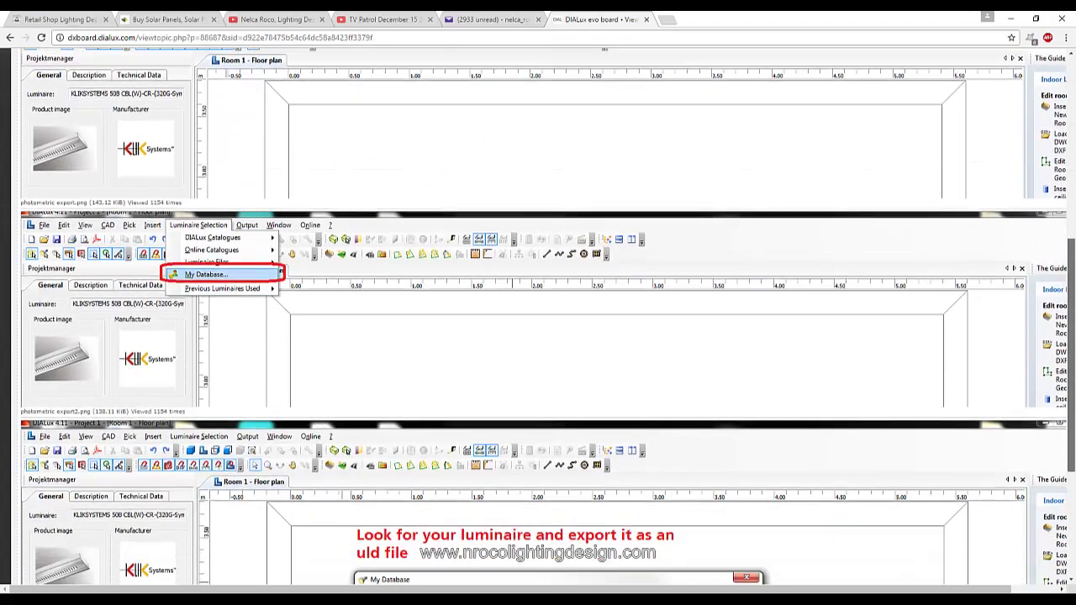
{"action": "scroll", "coordinate": [685, 263], "scroll_direction": "down", "scroll_amount": 1}
{"action": "scroll", "coordinate": [685, 263], "scroll_direction": "up", "scroll_amount": 3}
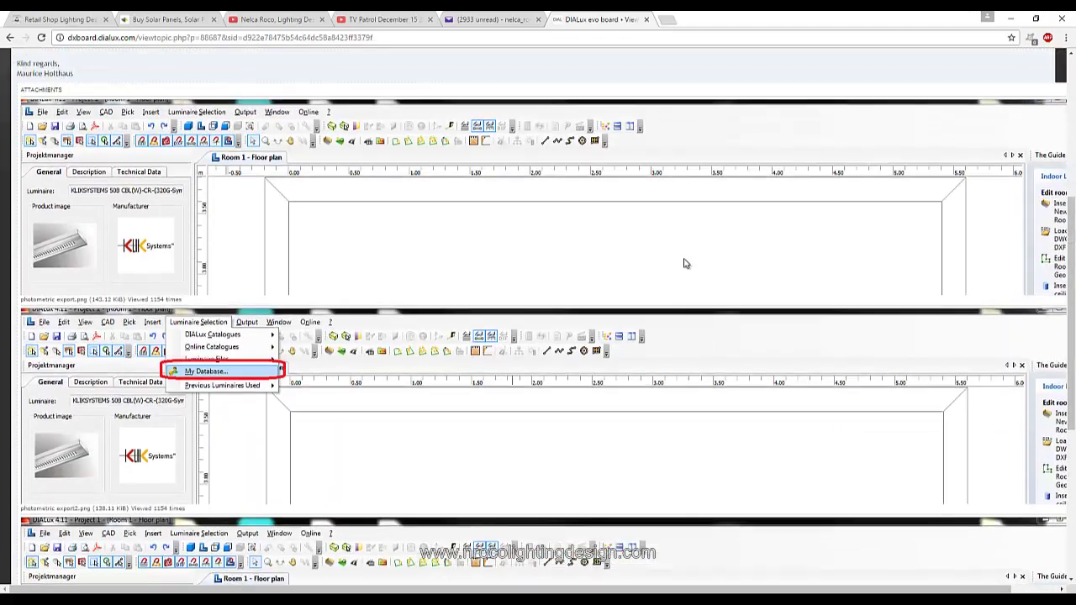
{"action": "scroll", "coordinate": [673, 265], "scroll_direction": "up", "scroll_amount": 4}
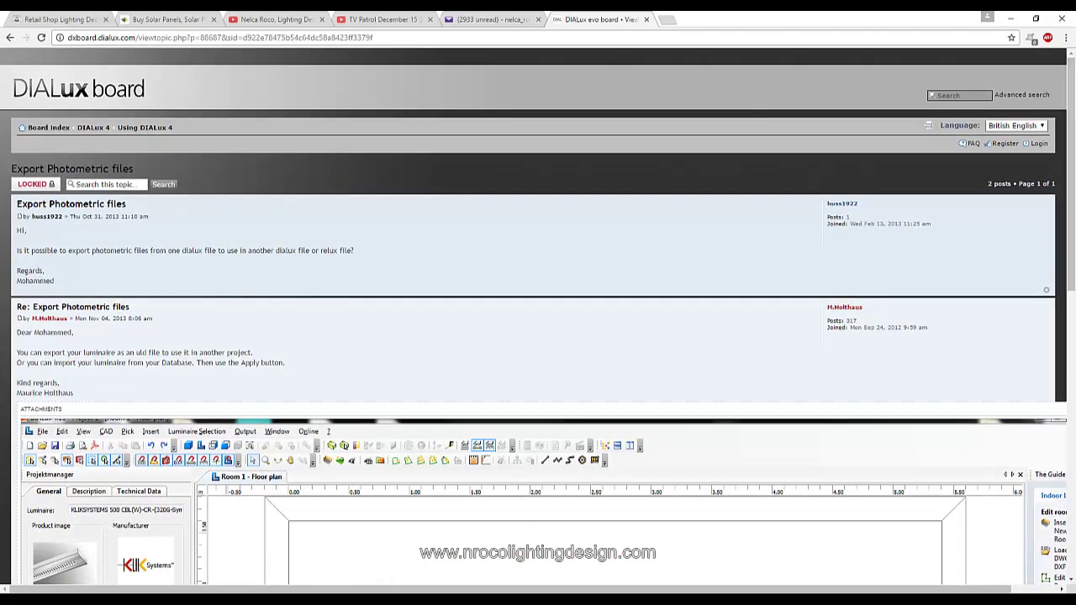
- Switch from the browser to DIALux evo and on to the DIALux 4.13 project
{"action": "mouse_move", "coordinate": [233, 599]}
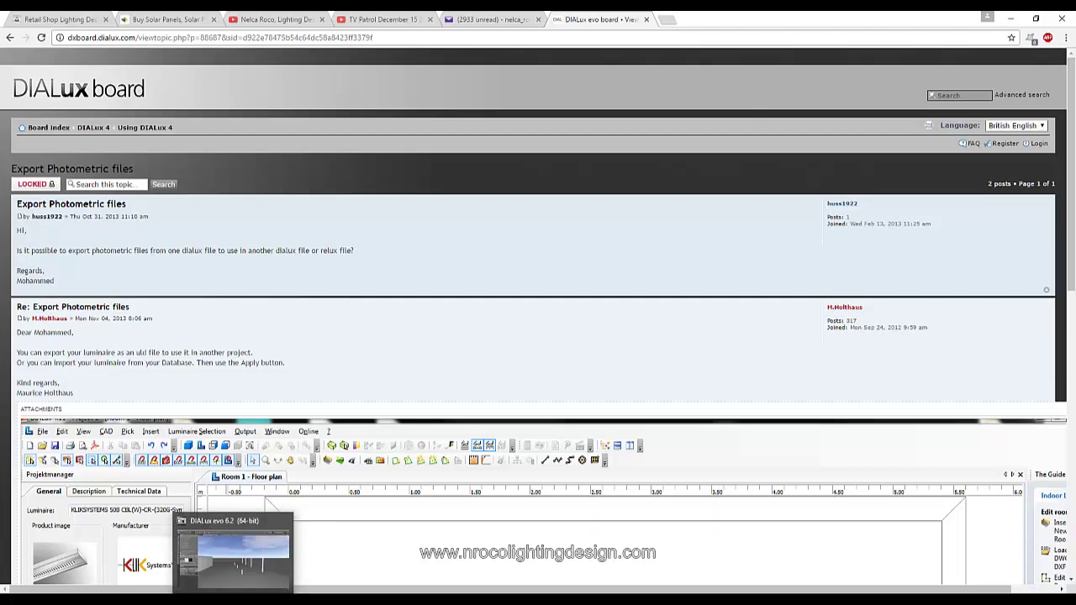
{"action": "left_click", "coordinate": [233, 553]}
{"action": "left_click_drag", "start_coordinate": [390, 220], "coordinate": [353, 353]}
{"action": "mouse_move", "coordinate": [252, 599]}
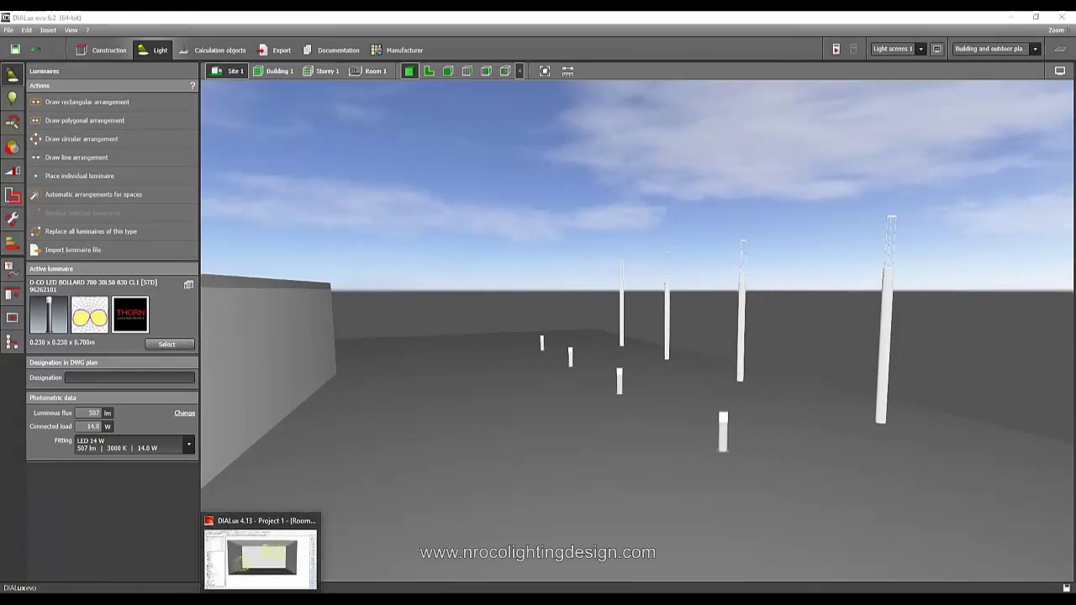
{"action": "left_click", "coordinate": [263, 553]}
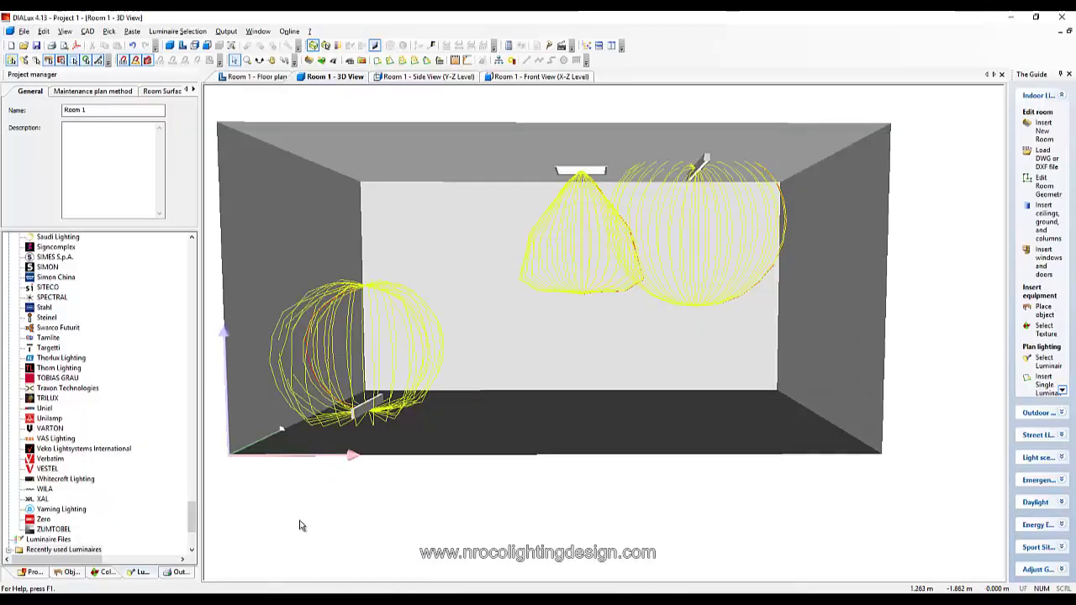
- Examine the square ceiling luminaire from below in the 3D view and check its available commands for an export option
{"action": "left_click_drag", "start_coordinate": [278, 510], "coordinate": [329, 505]}
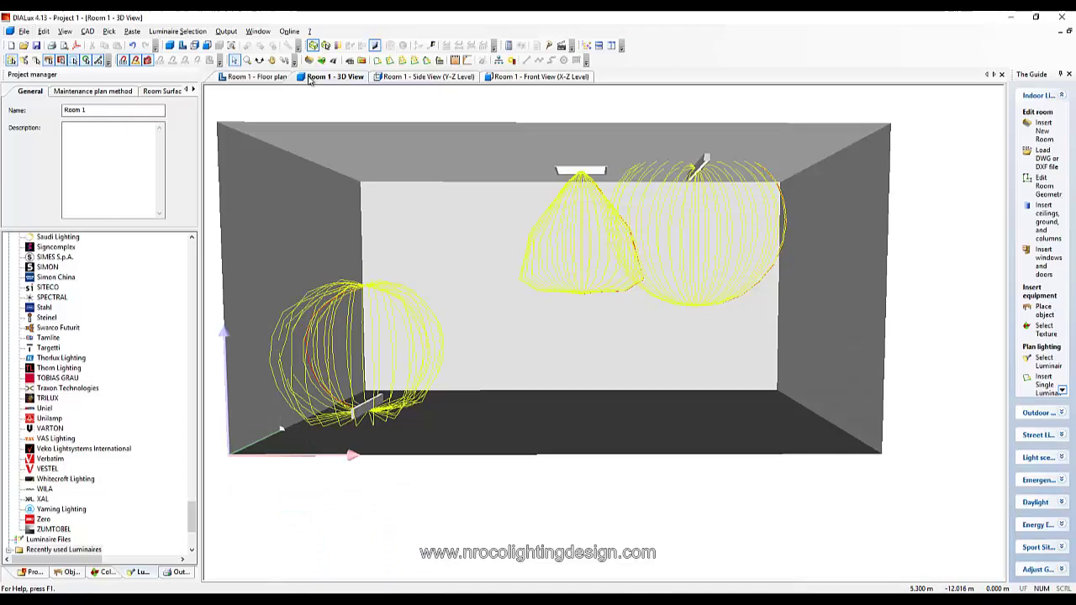
{"action": "left_click", "coordinate": [259, 60]}
{"action": "left_click_drag", "start_coordinate": [264, 106], "coordinate": [463, 172]}
{"action": "left_click", "coordinate": [234, 59]}
{"action": "left_click", "coordinate": [259, 60]}
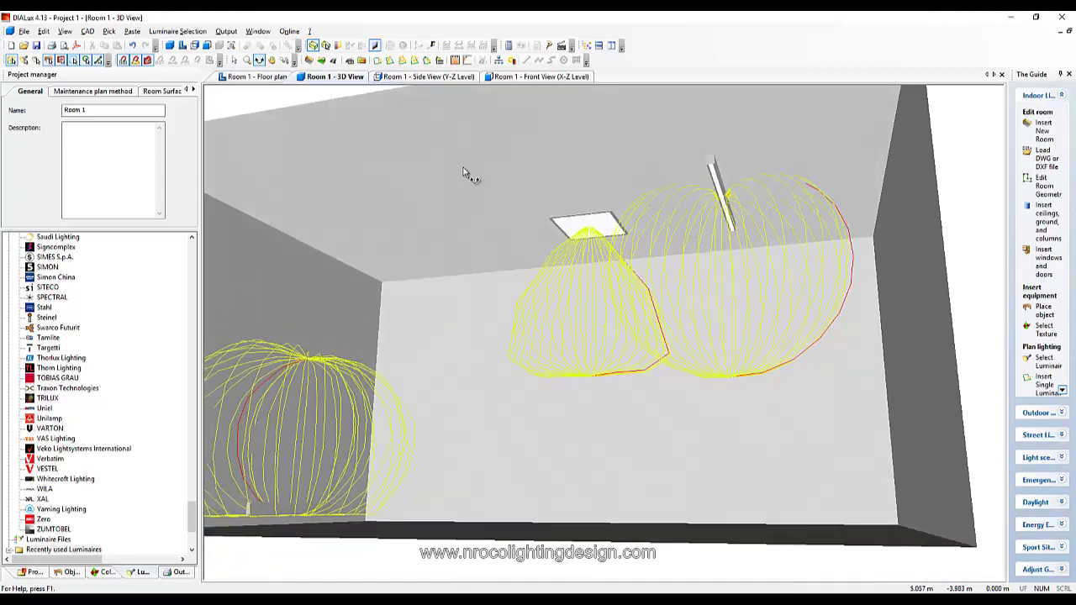
{"action": "left_click", "coordinate": [234, 59]}
{"action": "left_click", "coordinate": [595, 229]}
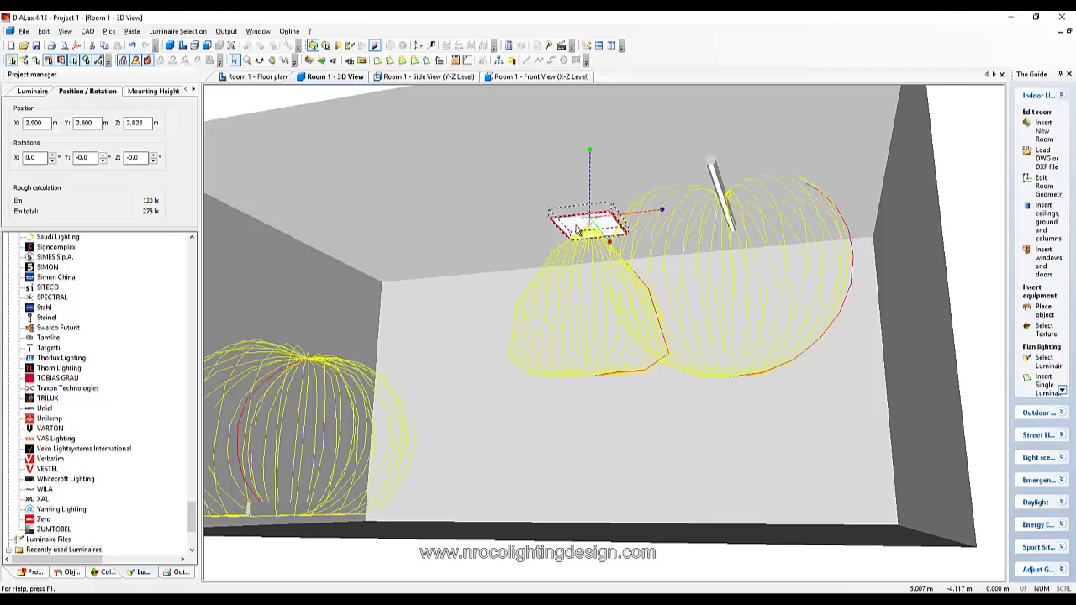
{"action": "right_click", "coordinate": [577, 229]}
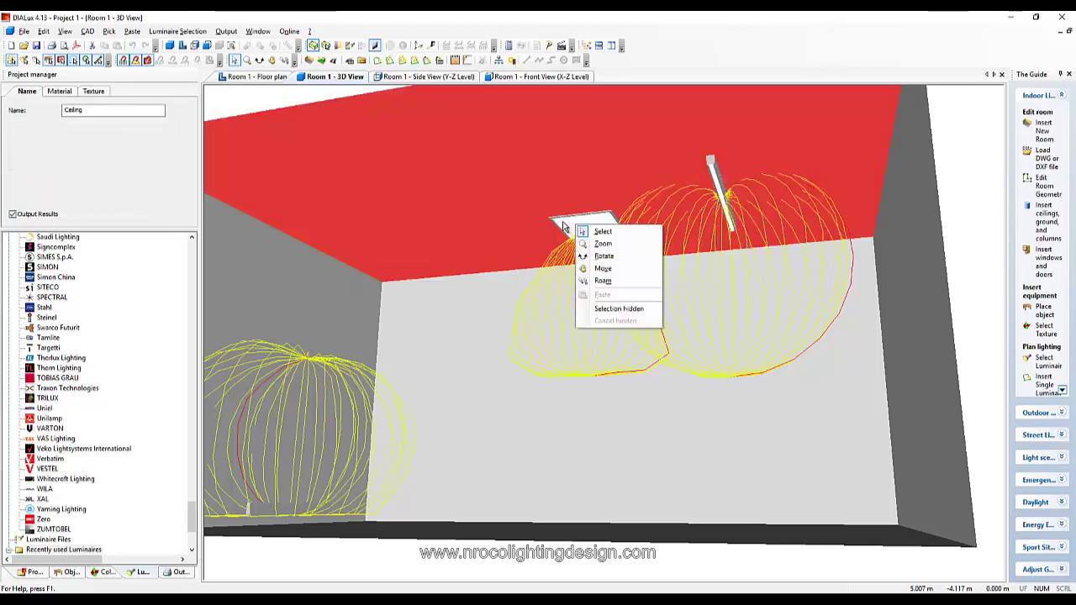
{"action": "left_click", "coordinate": [563, 229]}
{"action": "left_click", "coordinate": [565, 230]}
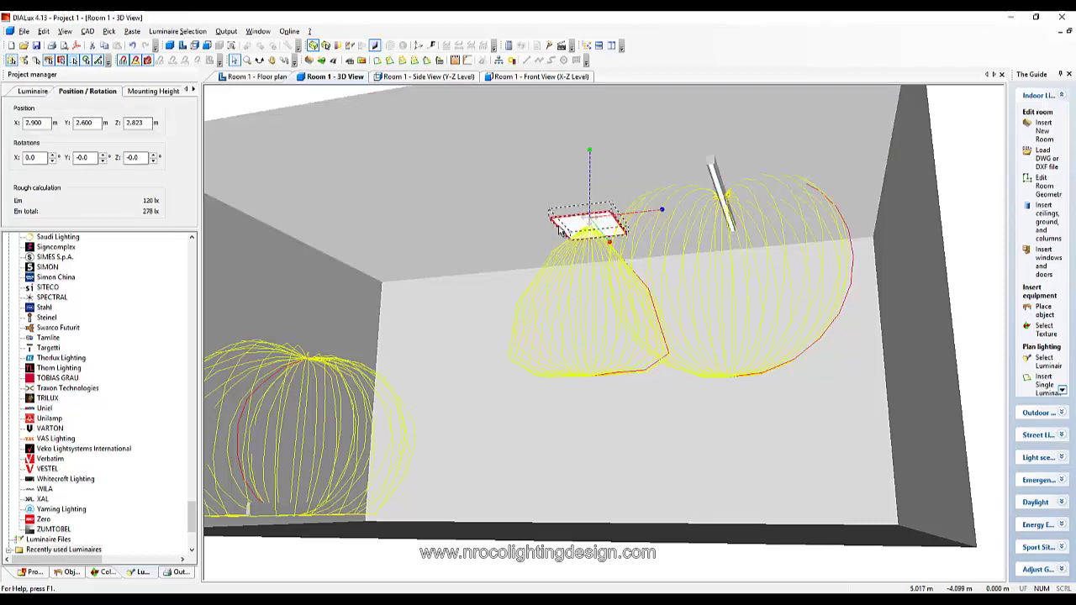
{"action": "right_click", "coordinate": [568, 226]}
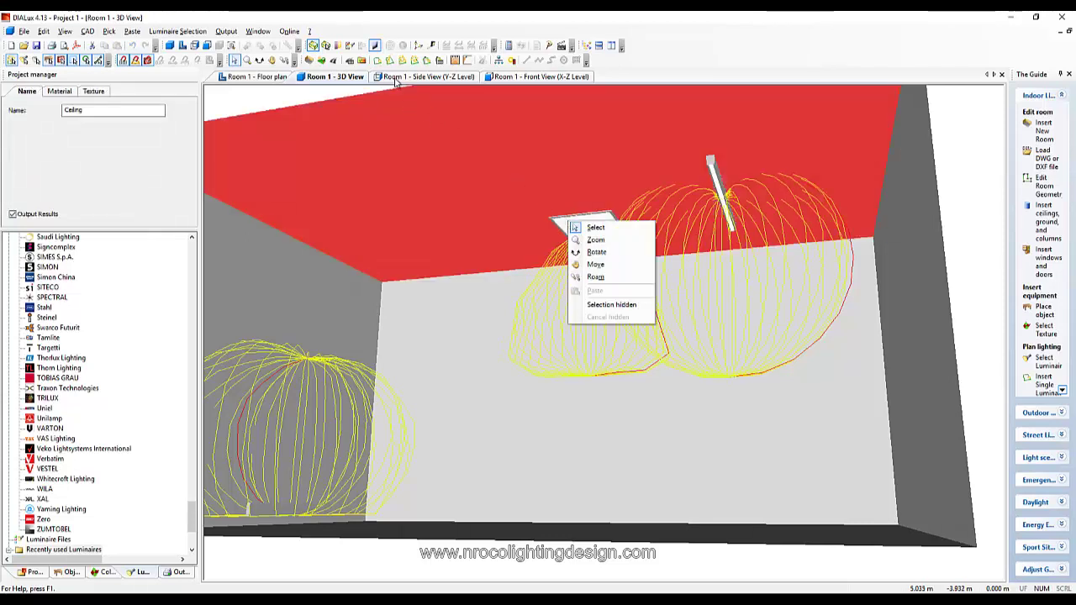
- From the floor plan, save the Thorn 96504477 OMEGA2 4X18W luminaire used in the project as a ULD file on the Desktop
{"action": "left_click", "coordinate": [271, 77]}
{"action": "left_click", "coordinate": [618, 249]}
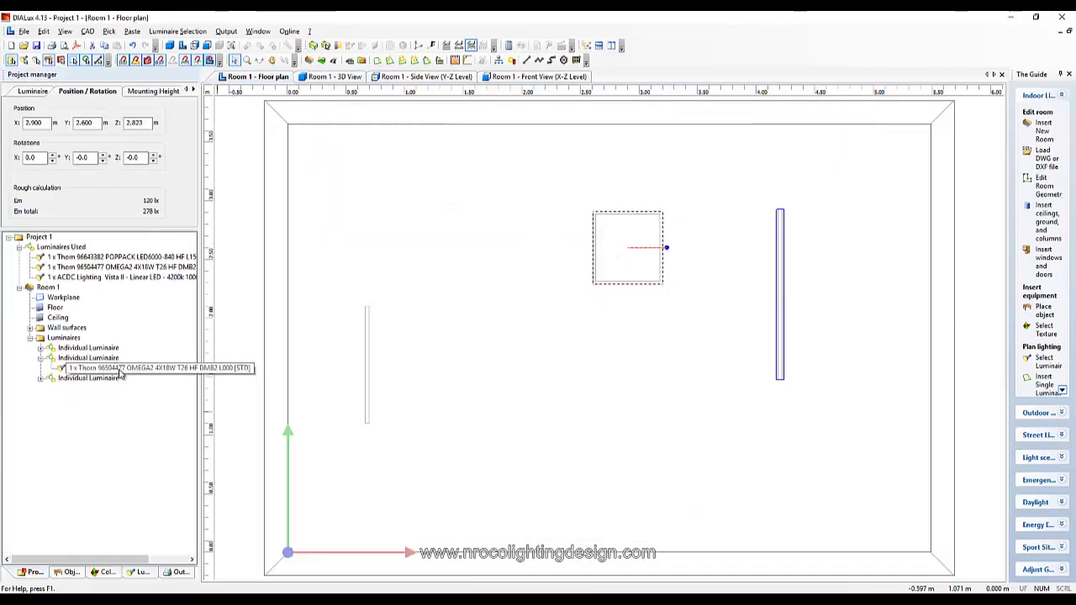
{"action": "left_click", "coordinate": [127, 267]}
{"action": "right_click", "coordinate": [131, 268]}
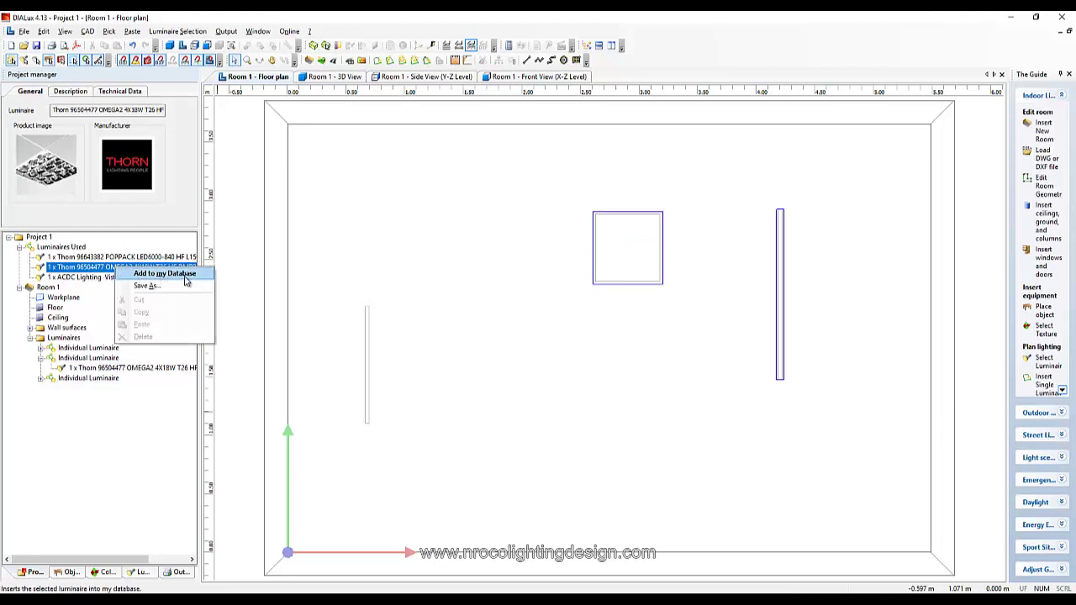
{"action": "left_click", "coordinate": [145, 286]}
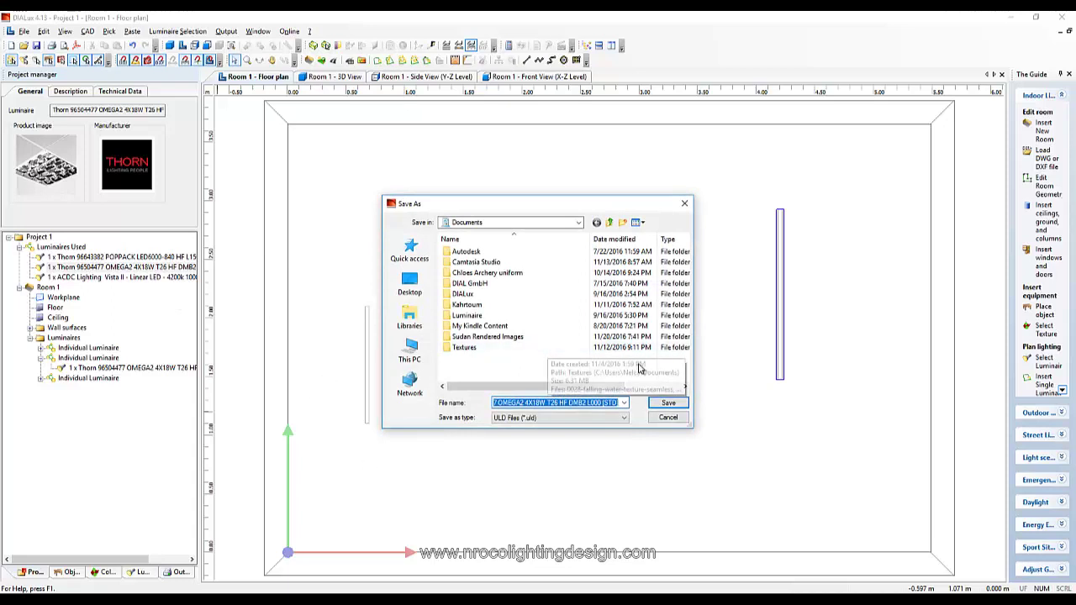
{"action": "left_click", "coordinate": [410, 286]}
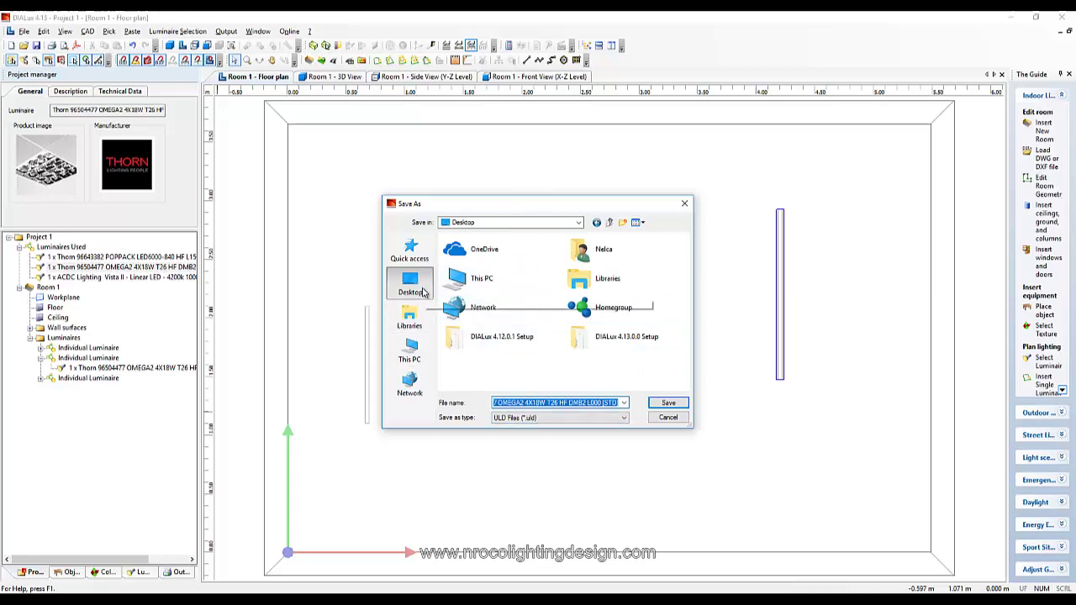
{"action": "left_click", "coordinate": [669, 404]}
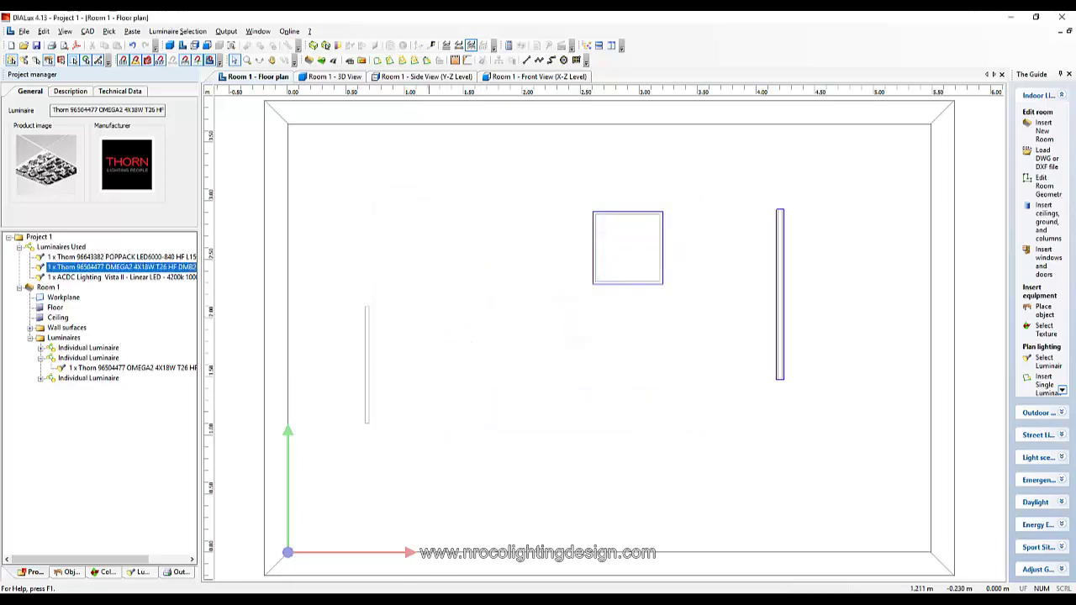
{"action": "right_click", "coordinate": [434, 597]}
{"action": "left_click", "coordinate": [481, 525]}
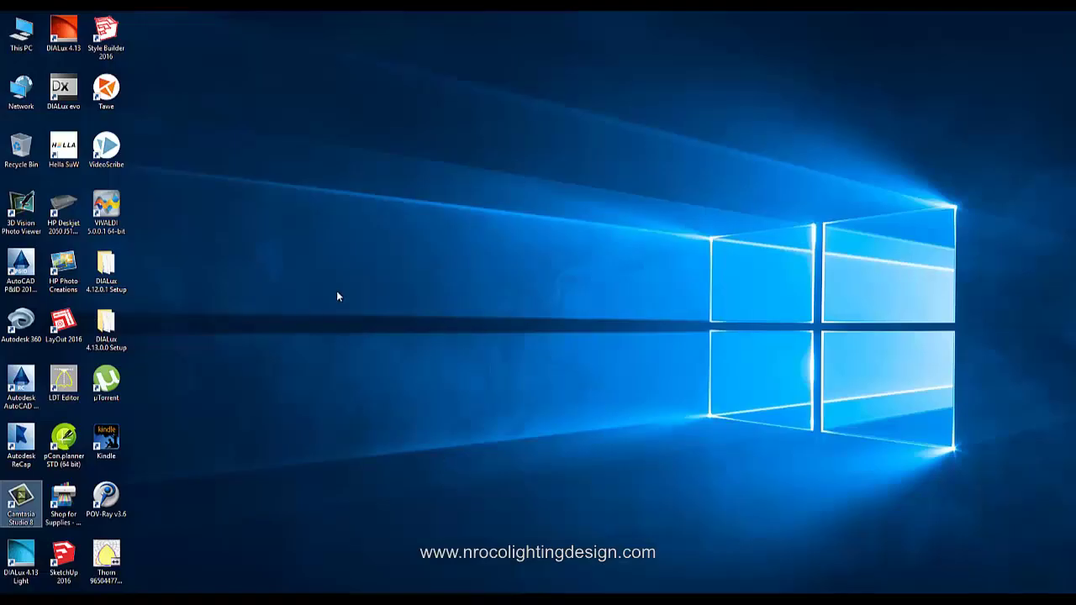
{"action": "left_click_drag", "start_coordinate": [116, 579], "coordinate": [542, 241]}
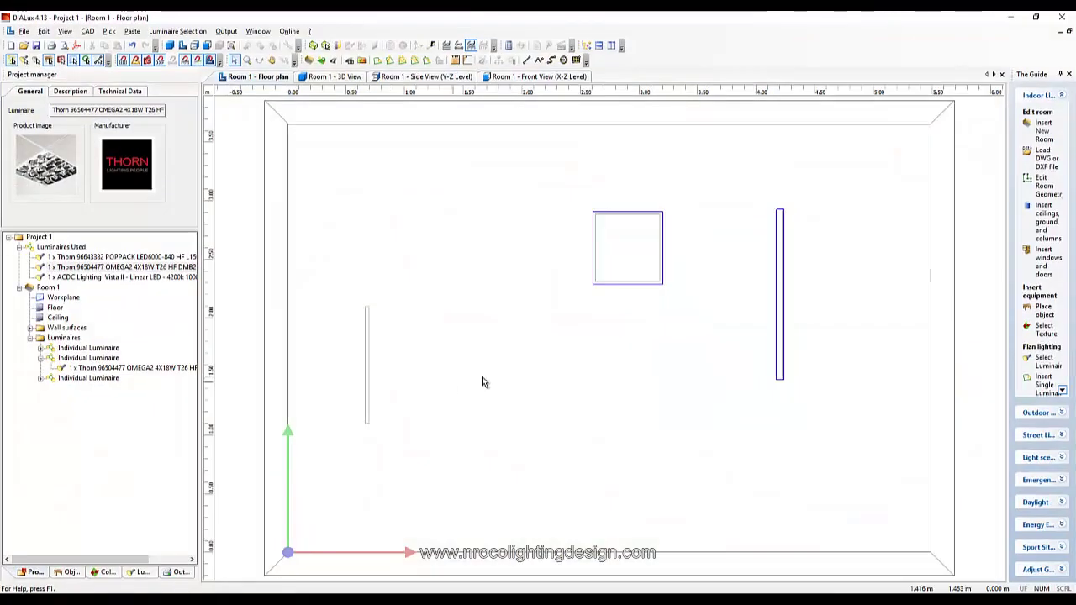
- Identify the long linear luminaire in the plan and save the Thorn 96643382 POPPACK LED6000-840 luminaire as a ULD file
{"action": "left_click", "coordinate": [781, 321]}
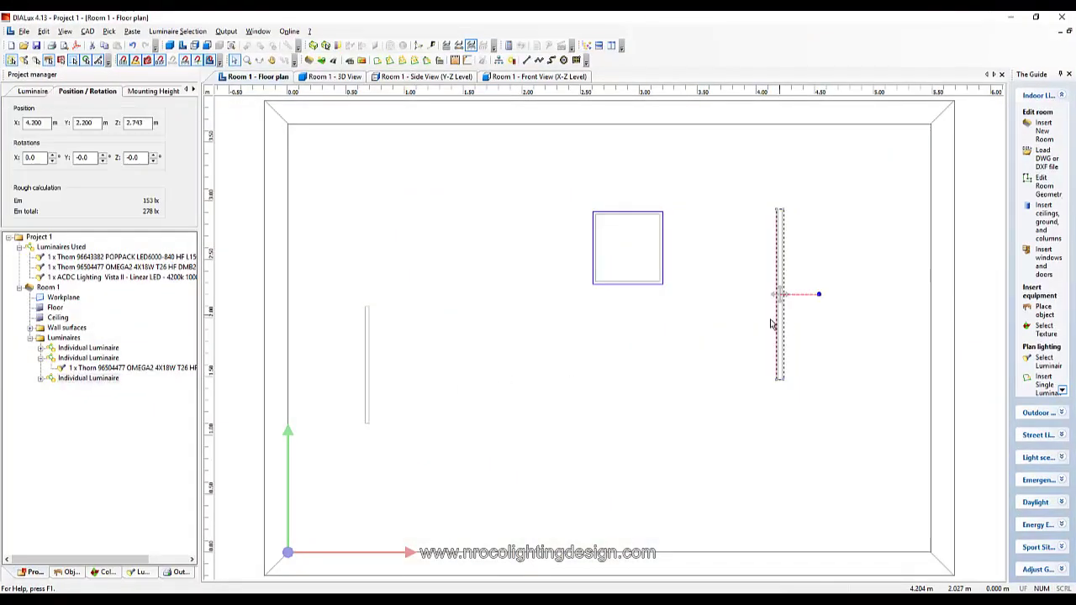
{"action": "double_click", "coordinate": [50, 381]}
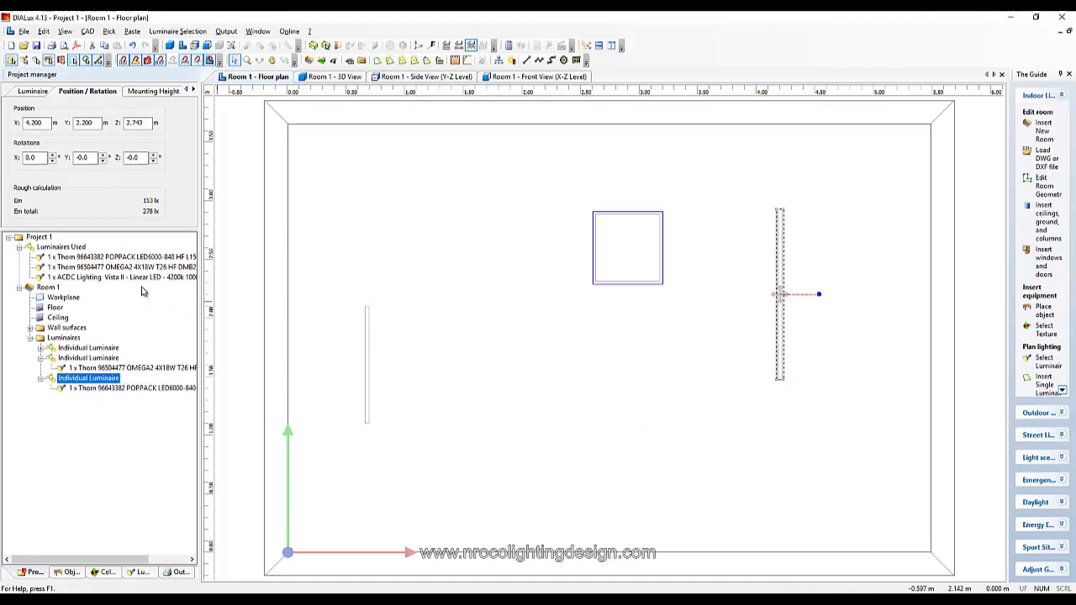
{"action": "left_click", "coordinate": [112, 258]}
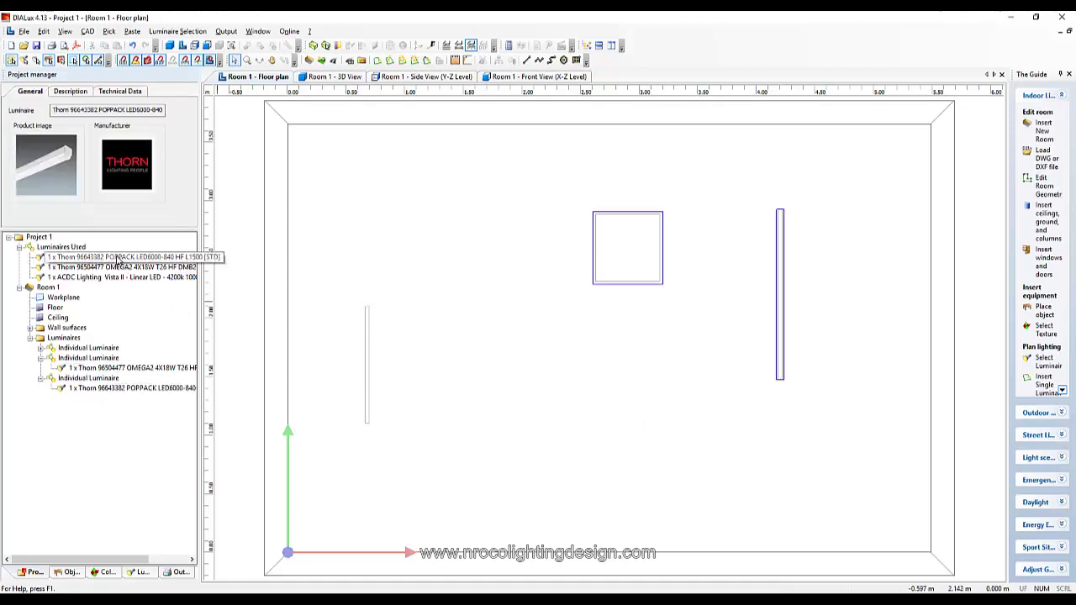
{"action": "right_click", "coordinate": [118, 259]}
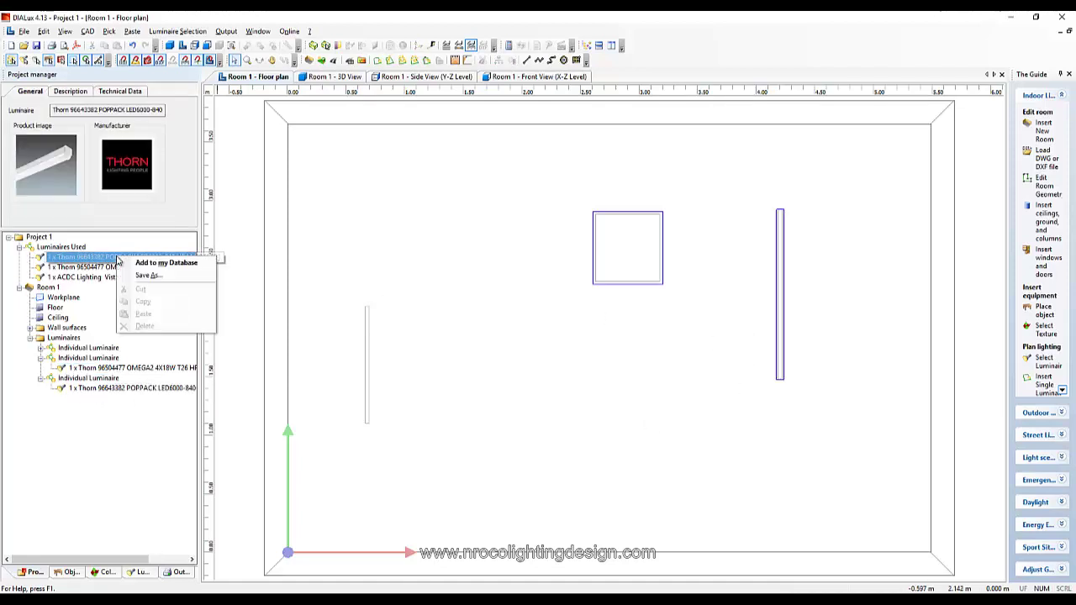
{"action": "left_click", "coordinate": [153, 276]}
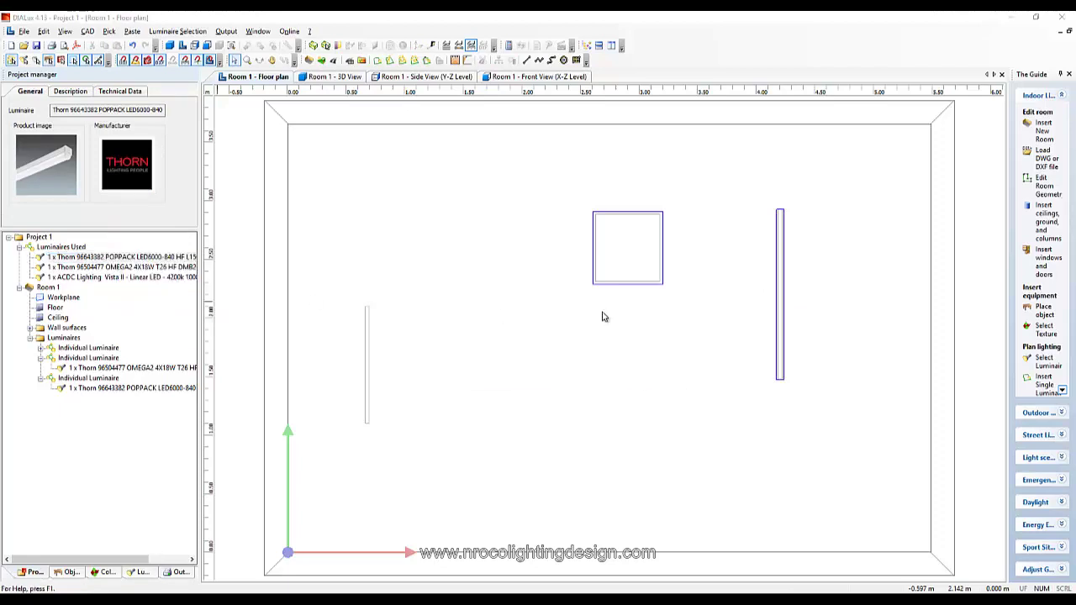
{"action": "key", "text": "Return"}
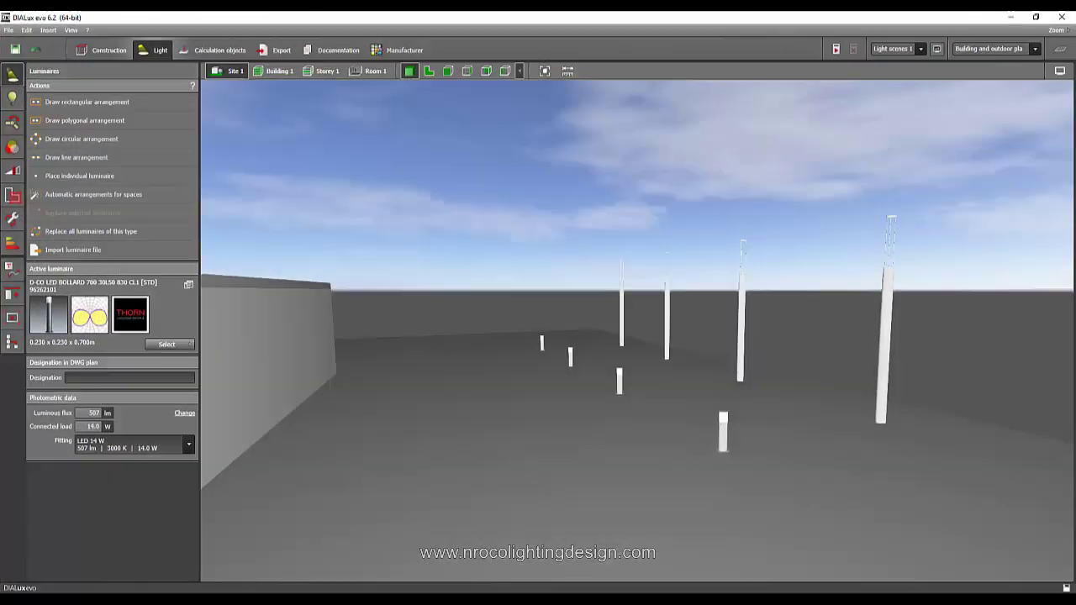
- Switch to DIALux evo, show Room 1 in plan view and select its luminaire arrangement
{"action": "scroll", "coordinate": [387, 244], "scroll_direction": "up", "scroll_amount": 2}
{"action": "left_click_drag", "start_coordinate": [383, 256], "coordinate": [411, 267]}
{"action": "left_click", "coordinate": [370, 74]}
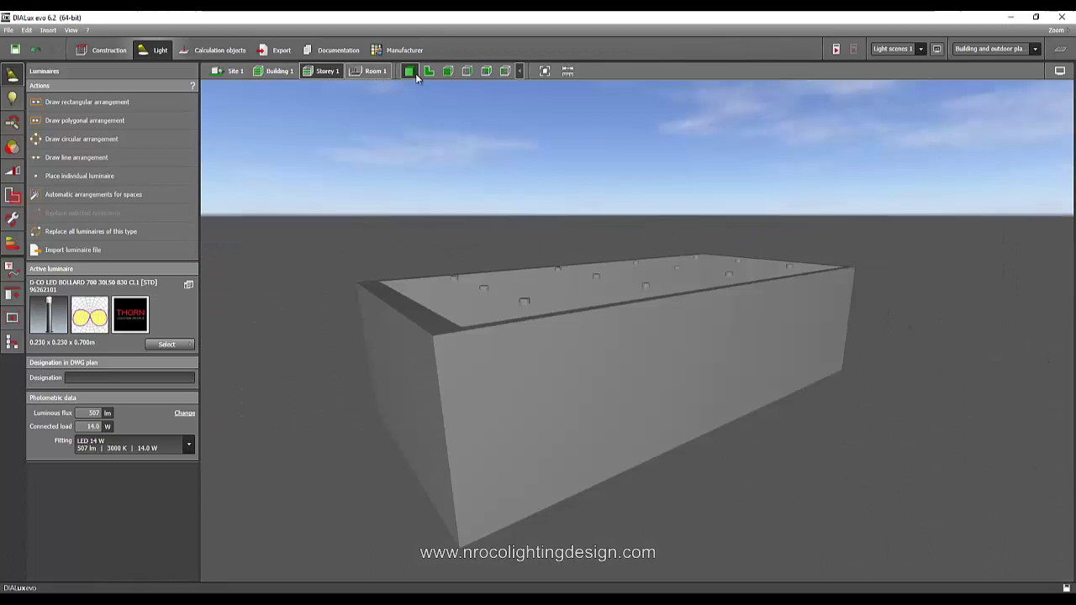
{"action": "left_click", "coordinate": [428, 72]}
{"action": "left_click", "coordinate": [505, 215]}
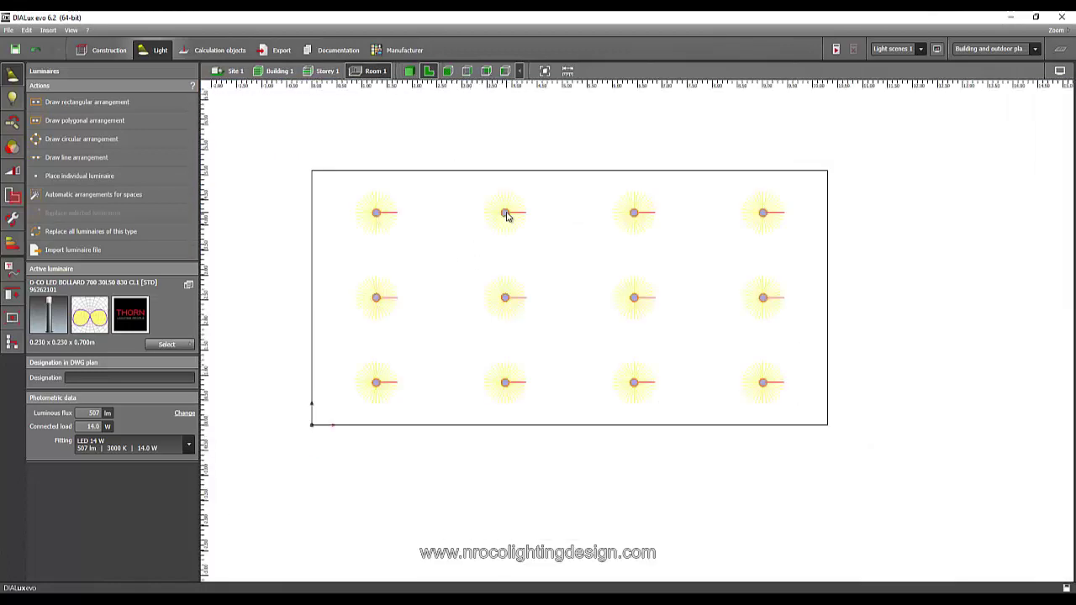
{"action": "left_click", "coordinate": [612, 279]}
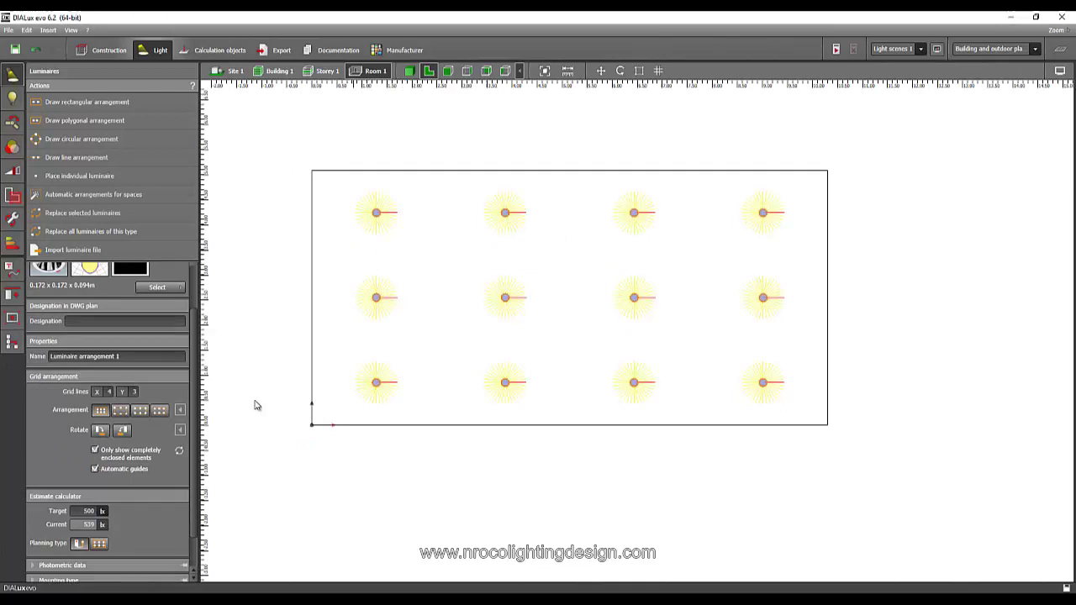
{"action": "scroll", "coordinate": [189, 389], "scroll_direction": "up", "scroll_amount": 2}
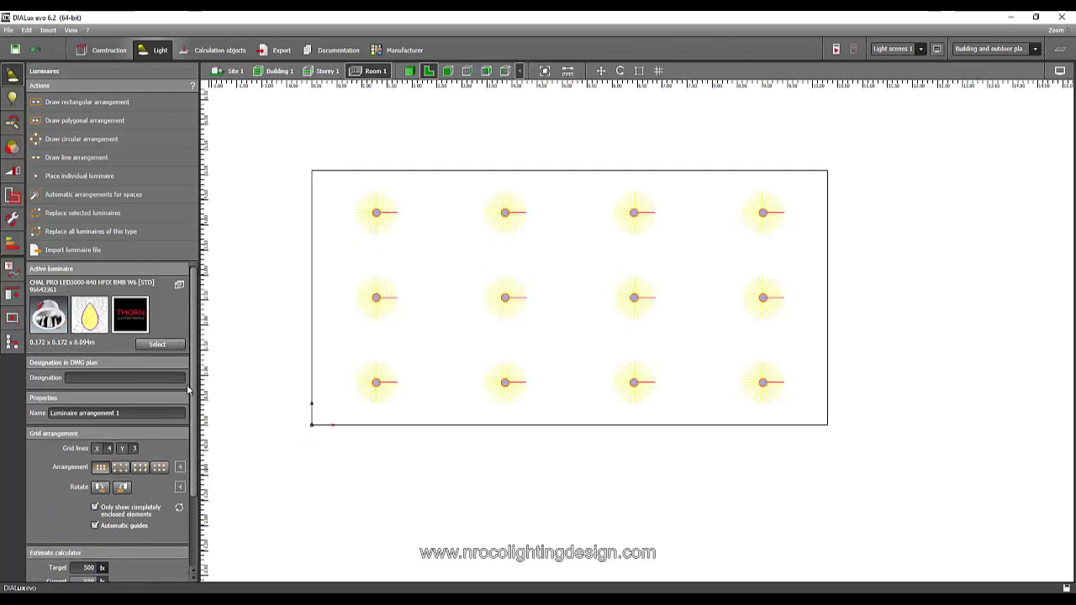
- Select the single luminaire in the grid's upper-left corner and examine its data sheet and properties for an export option
{"action": "left_click", "coordinate": [377, 211]}
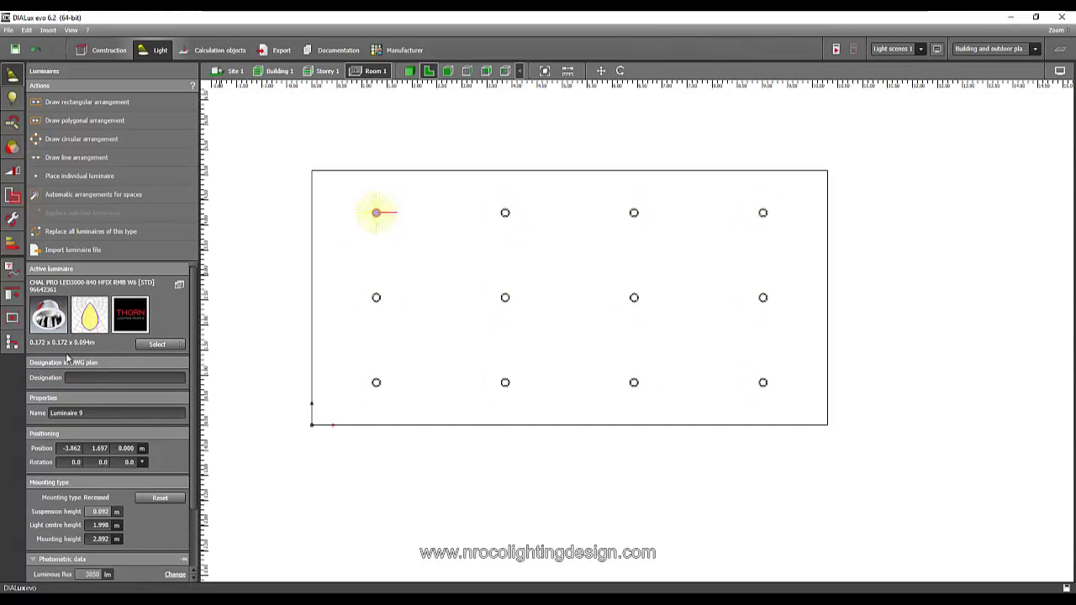
{"action": "left_click", "coordinate": [179, 286]}
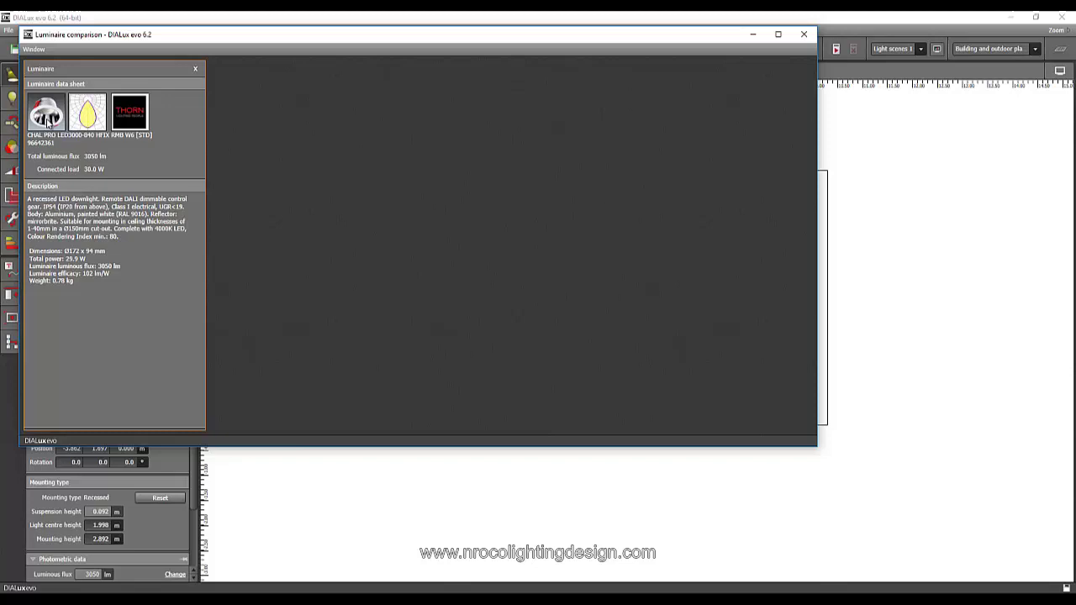
{"action": "left_click", "coordinate": [803, 34]}
{"action": "scroll", "coordinate": [134, 454], "scroll_direction": "down", "scroll_amount": 3}
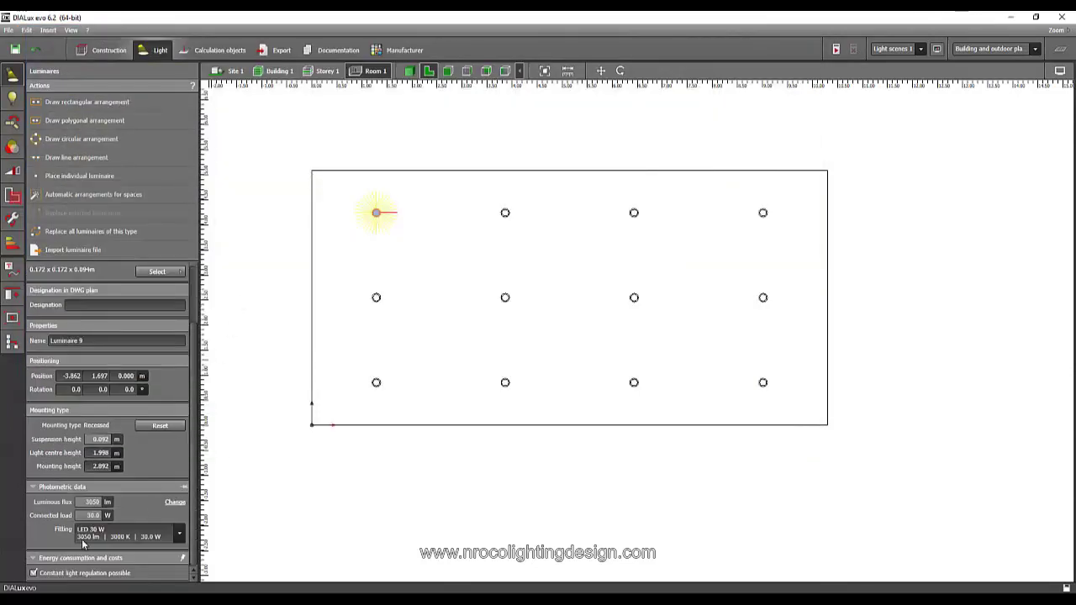
{"action": "left_click", "coordinate": [34, 573]}
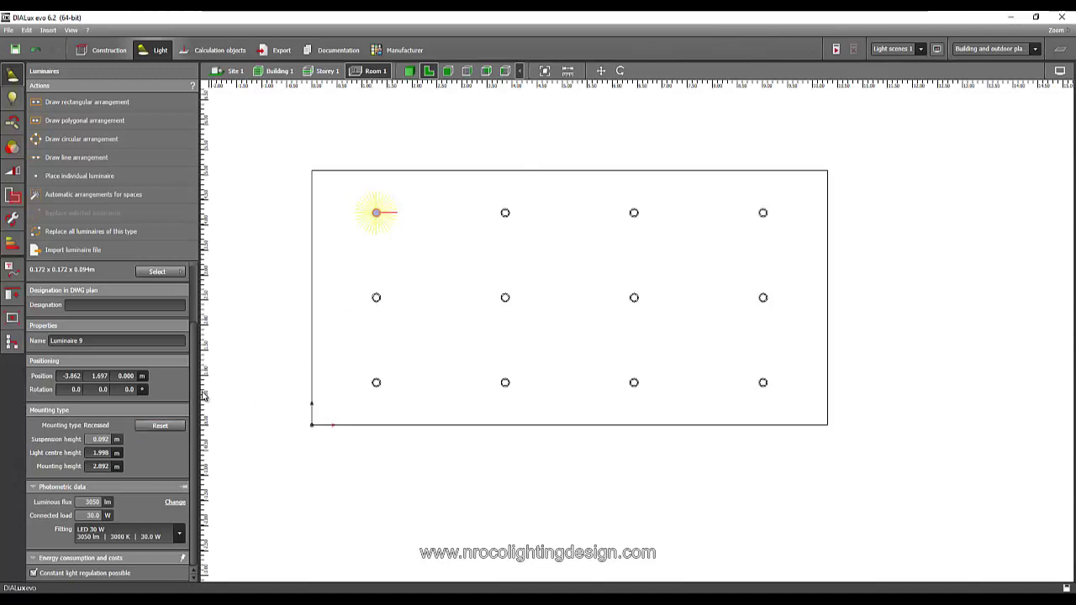
{"action": "left_click_drag", "start_coordinate": [199, 333], "coordinate": [202, 269]}
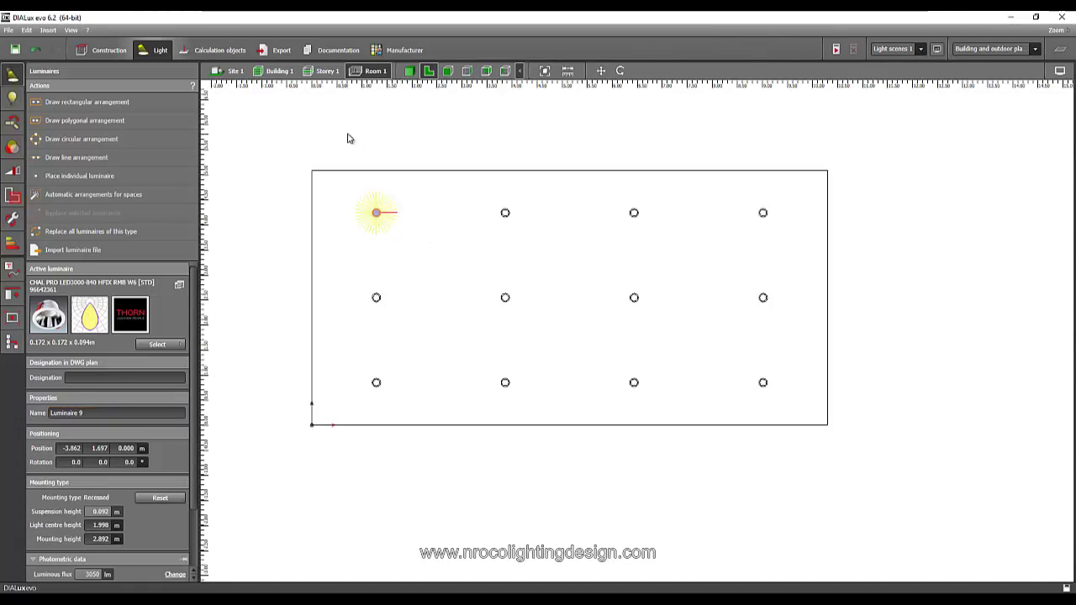
- Check the selected luminaire's available commands and its lamp settings and lamp comparison for a photometric file export option
{"action": "right_click", "coordinate": [371, 216]}
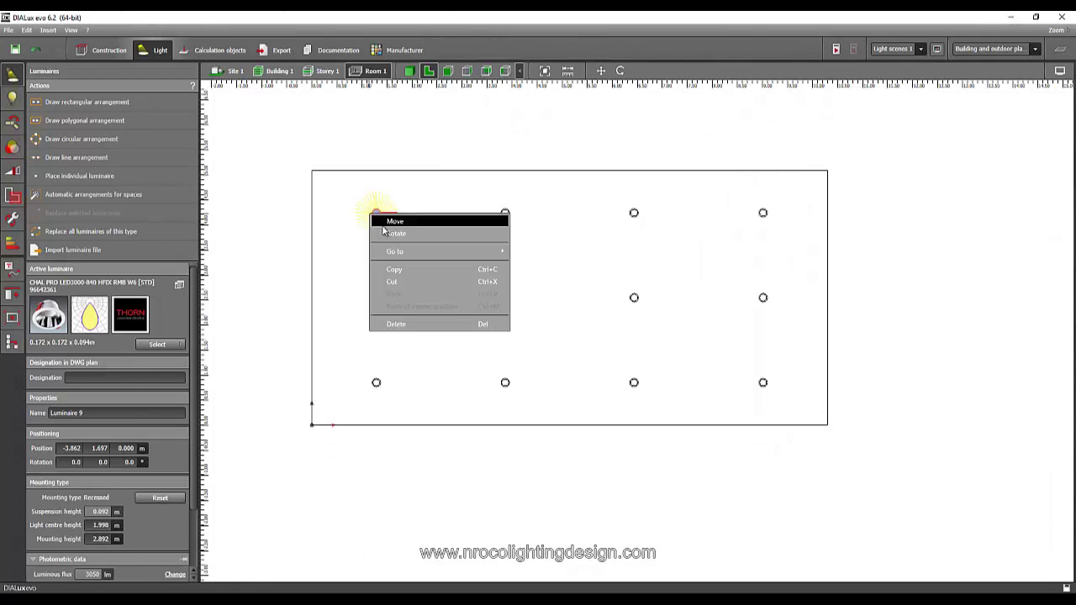
{"action": "right_click", "coordinate": [83, 292]}
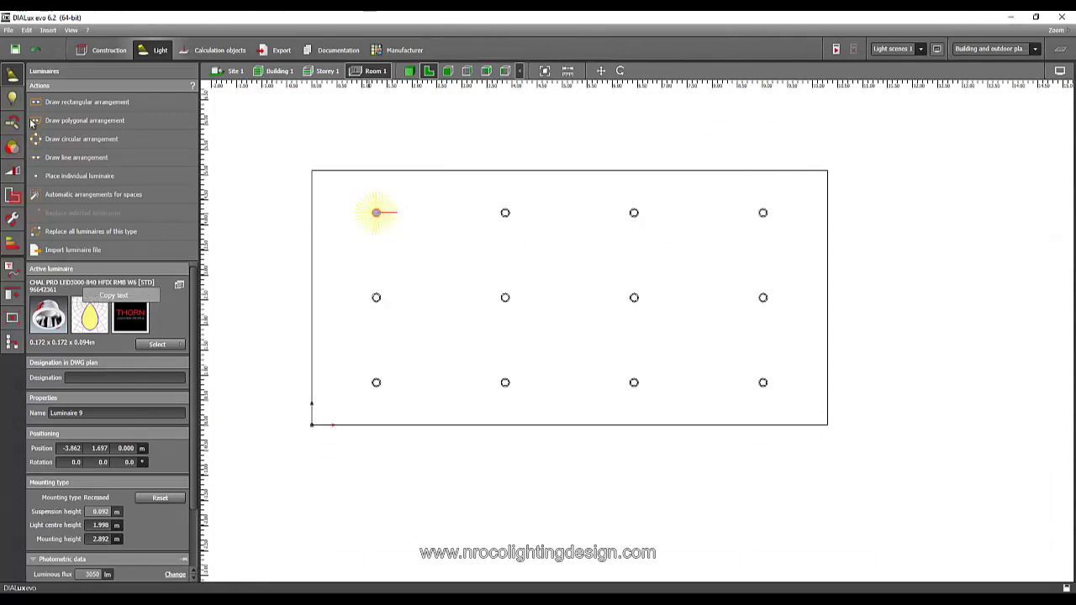
{"action": "left_click", "coordinate": [13, 99]}
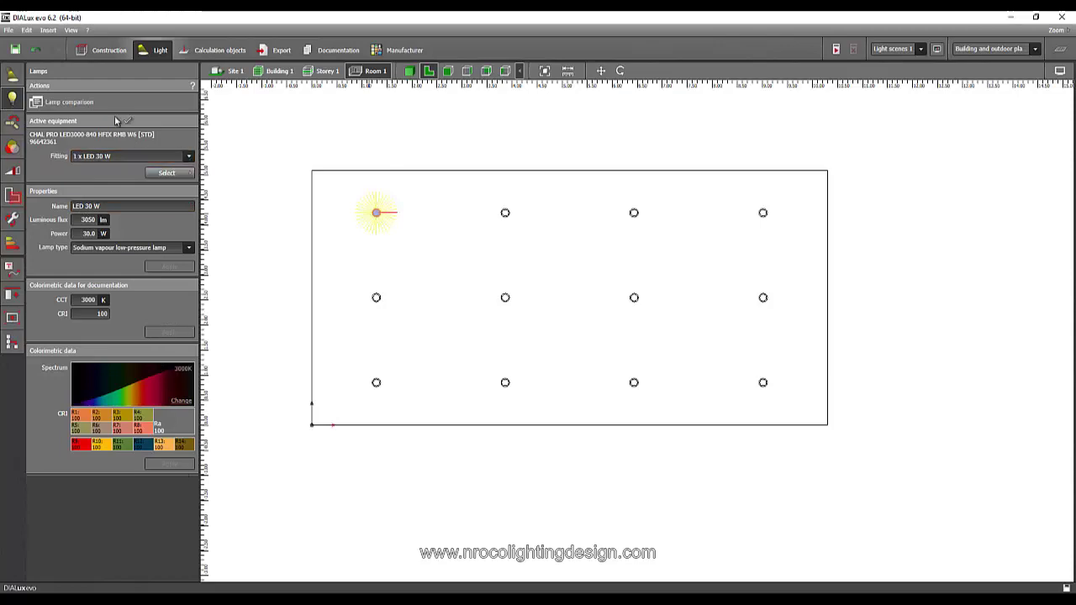
{"action": "left_click", "coordinate": [69, 102]}
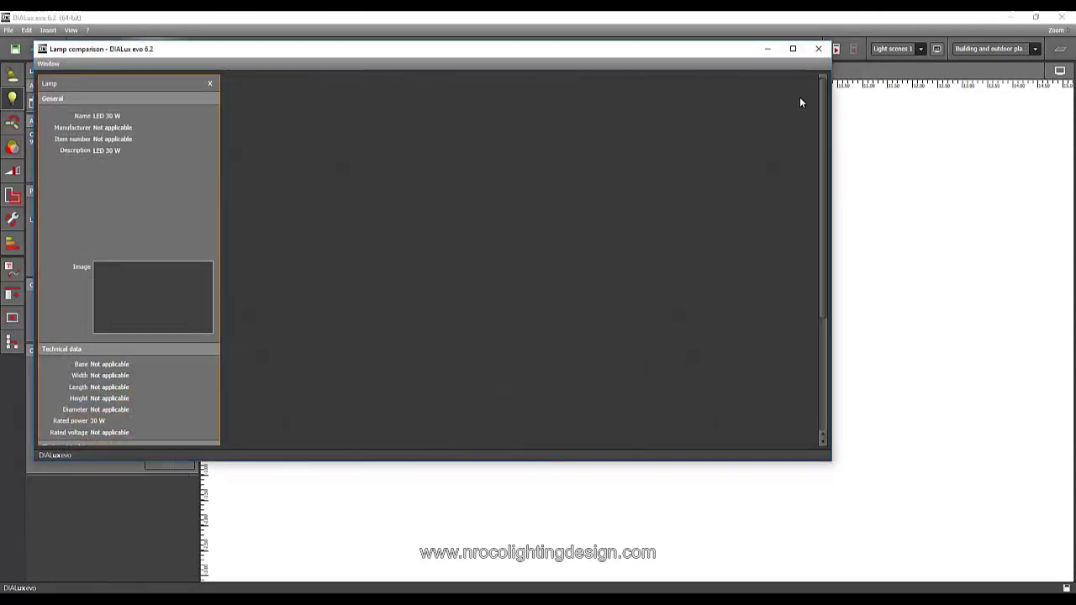
{"action": "left_click", "coordinate": [819, 49]}
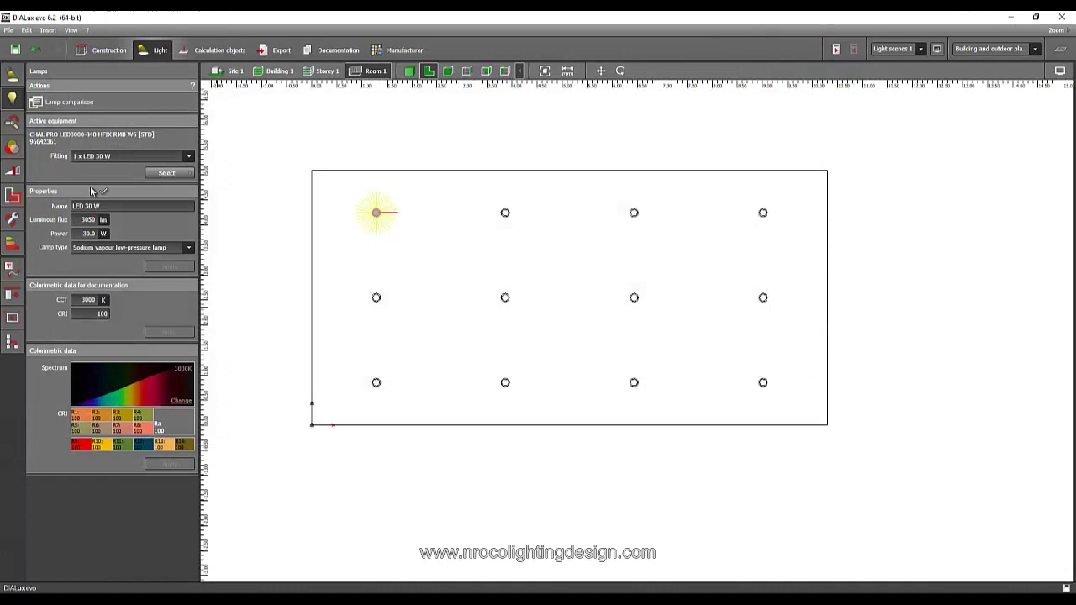
{"action": "left_click", "coordinate": [12, 74]}
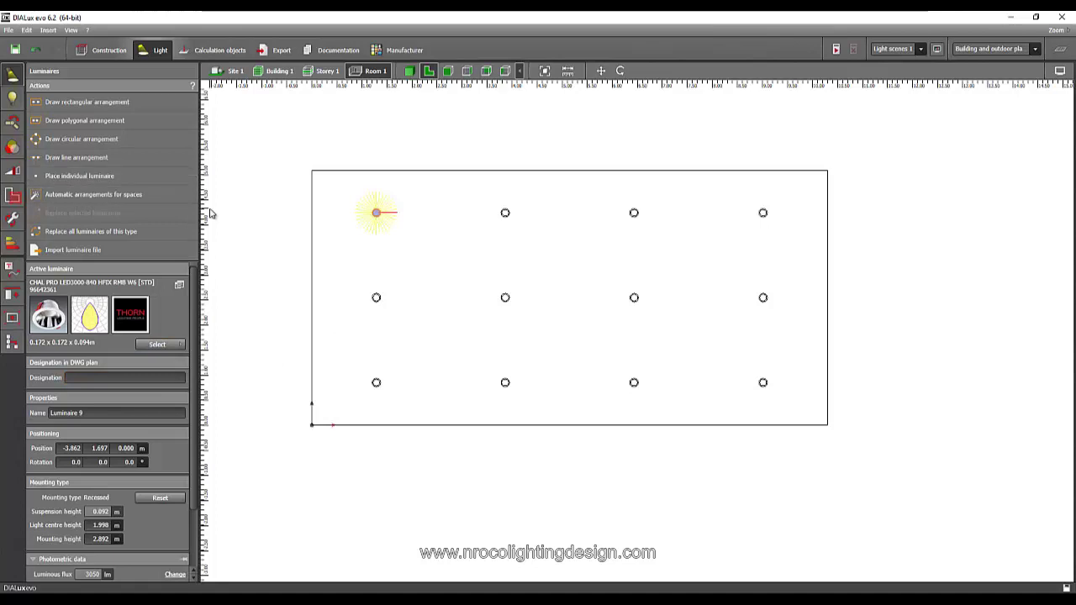
- Check the commands for the CHAL PRO luminaire in the luminaire history and inspect the luminaire file import dialog without loading anything
{"action": "left_click", "coordinate": [159, 345]}
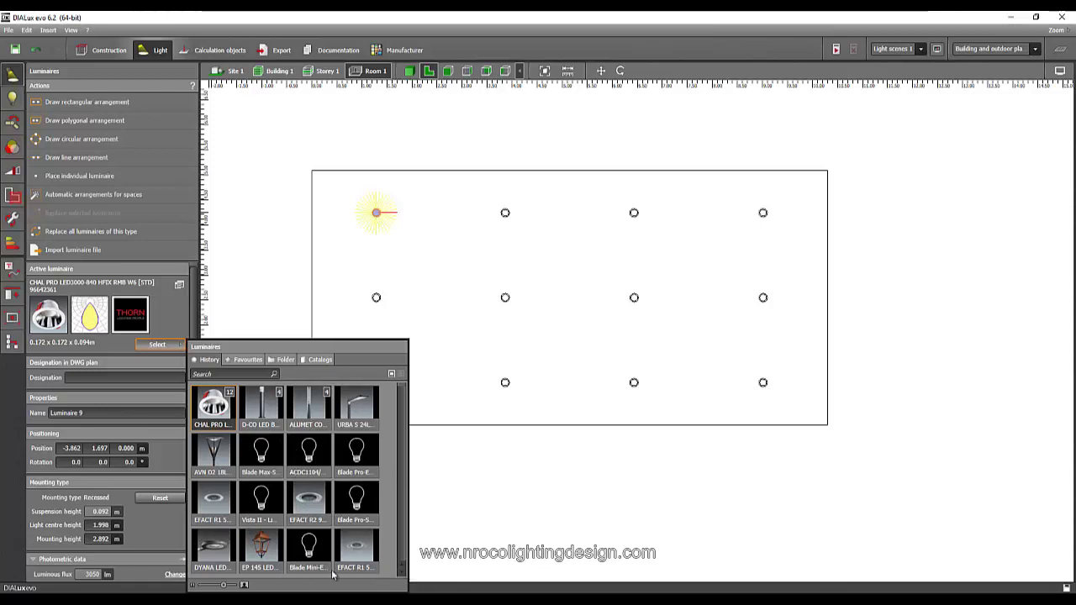
{"action": "right_click", "coordinate": [216, 414]}
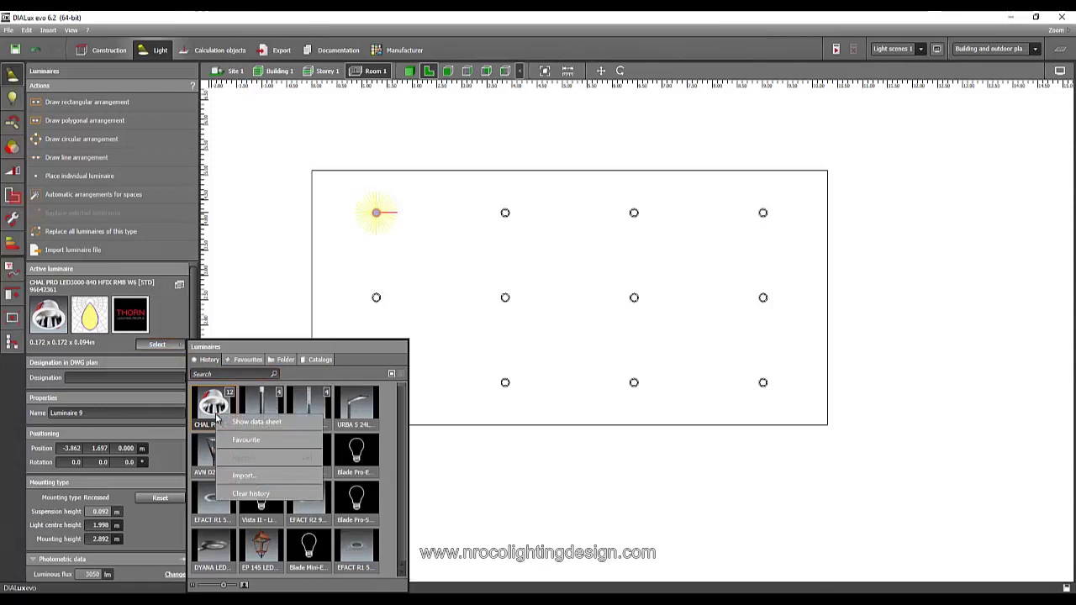
{"action": "left_click", "coordinate": [256, 477]}
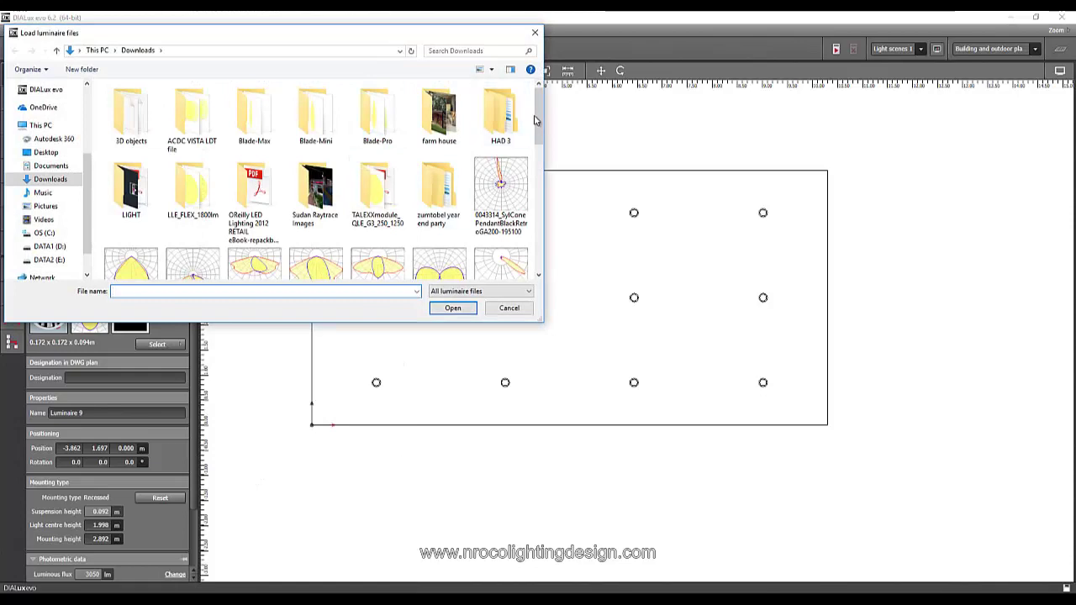
{"action": "left_click", "coordinate": [535, 32]}
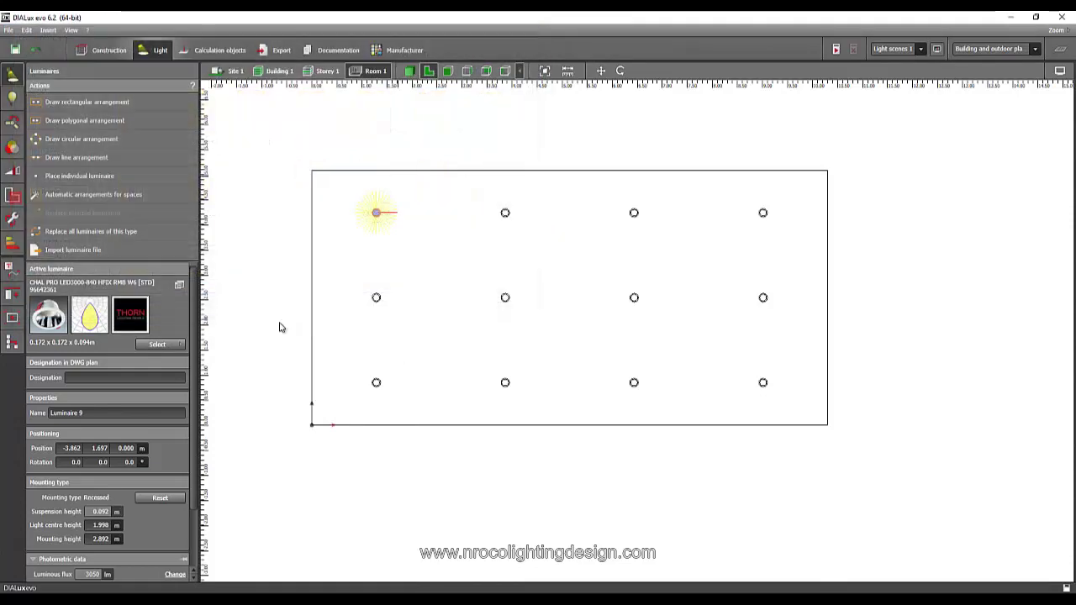
- View the CHAL PRO luminaire's data sheet from the luminaire history, looking for a way to export it
{"action": "left_click", "coordinate": [158, 344]}
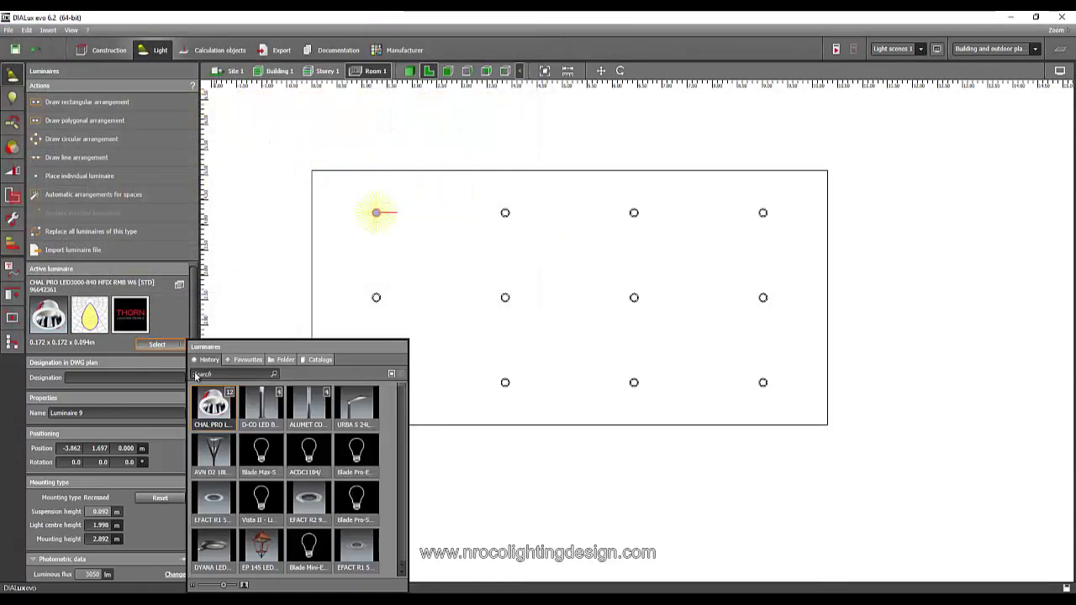
{"action": "right_click", "coordinate": [215, 411]}
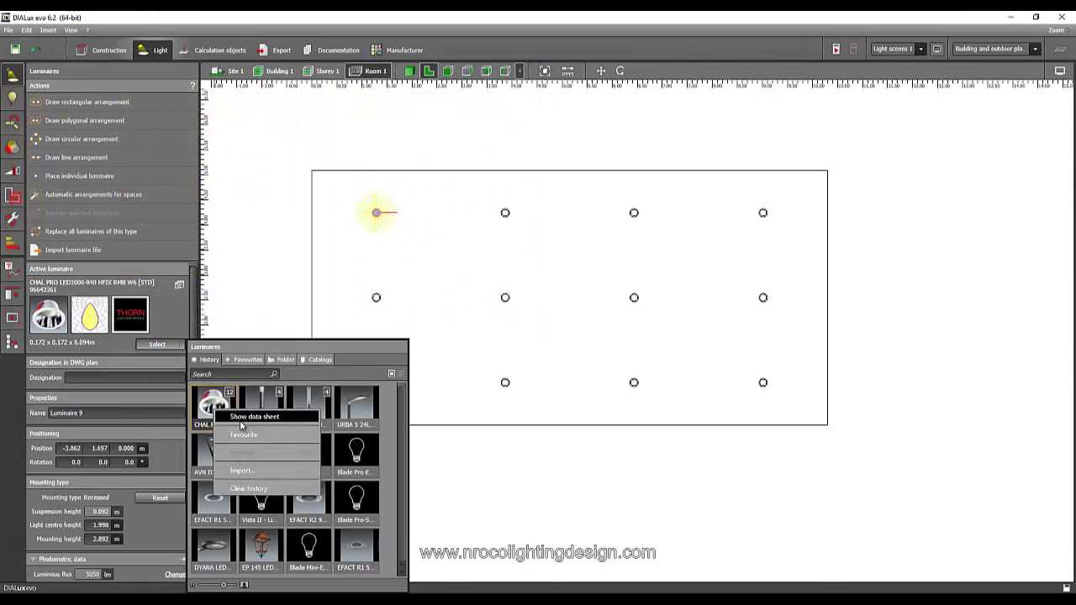
{"action": "left_click", "coordinate": [250, 417]}
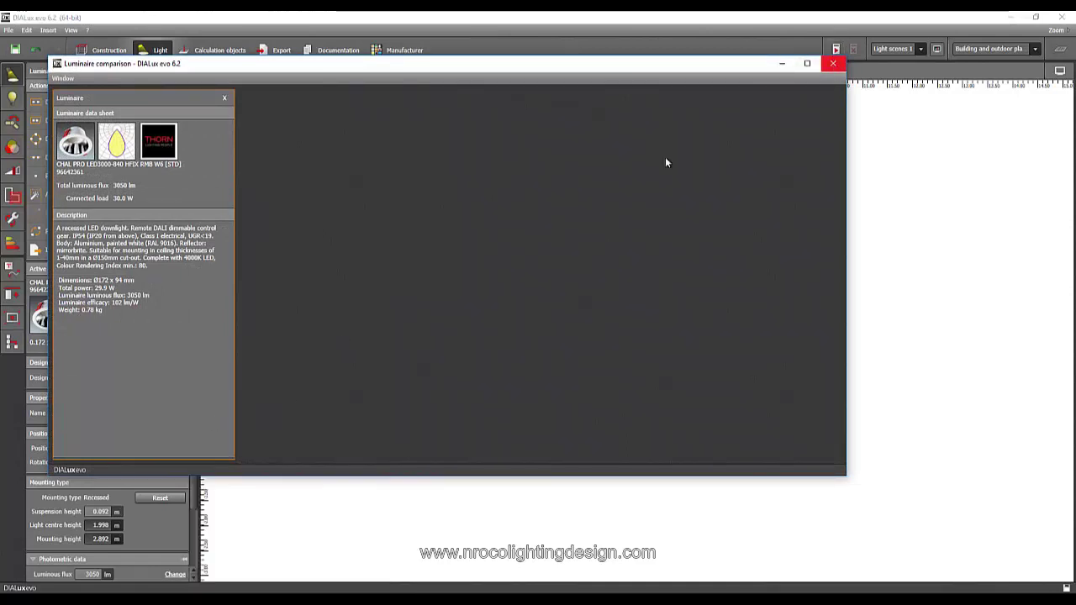
{"action": "left_click", "coordinate": [832, 62]}
- Look for an export option among the CHAL PRO history entry's commands and in the luminaire favourites, folders and catalogs
{"action": "left_click", "coordinate": [164, 351]}
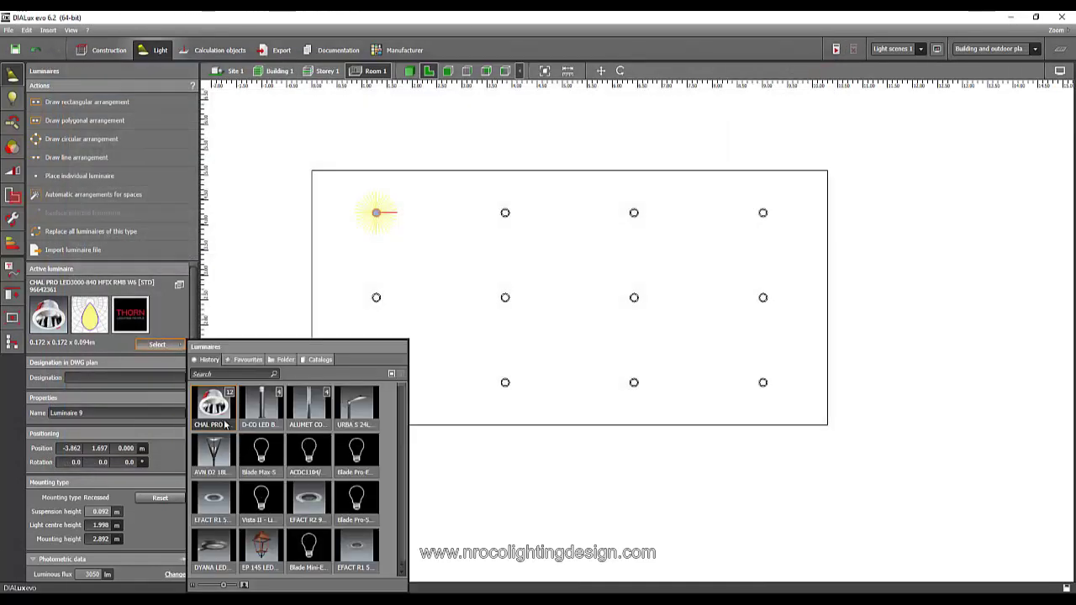
{"action": "right_click", "coordinate": [216, 412]}
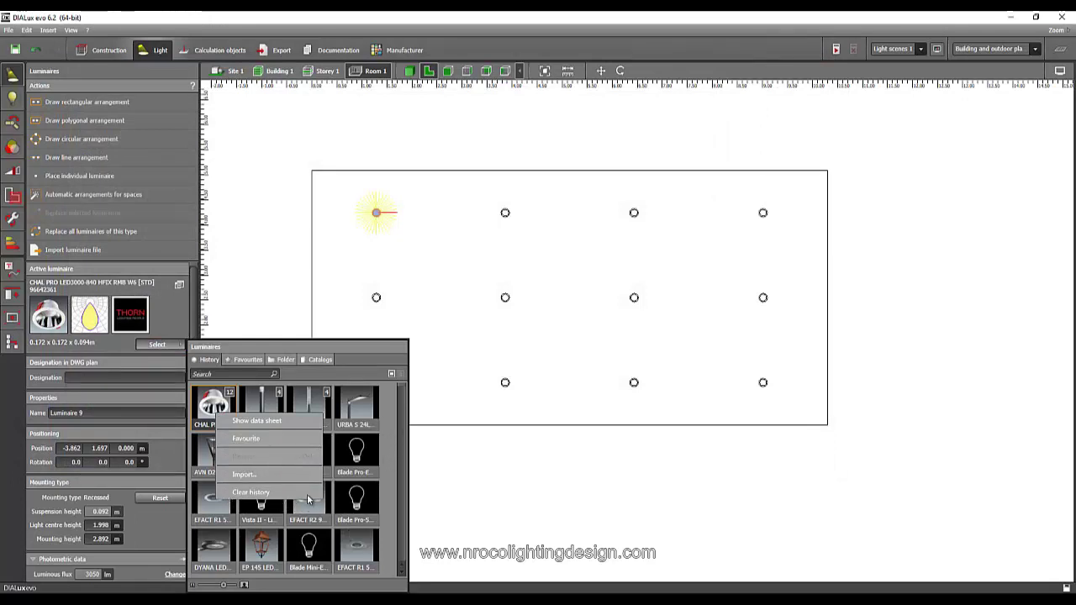
{"action": "left_click", "coordinate": [247, 367]}
{"action": "left_click", "coordinate": [248, 359]}
{"action": "left_click", "coordinate": [282, 360]}
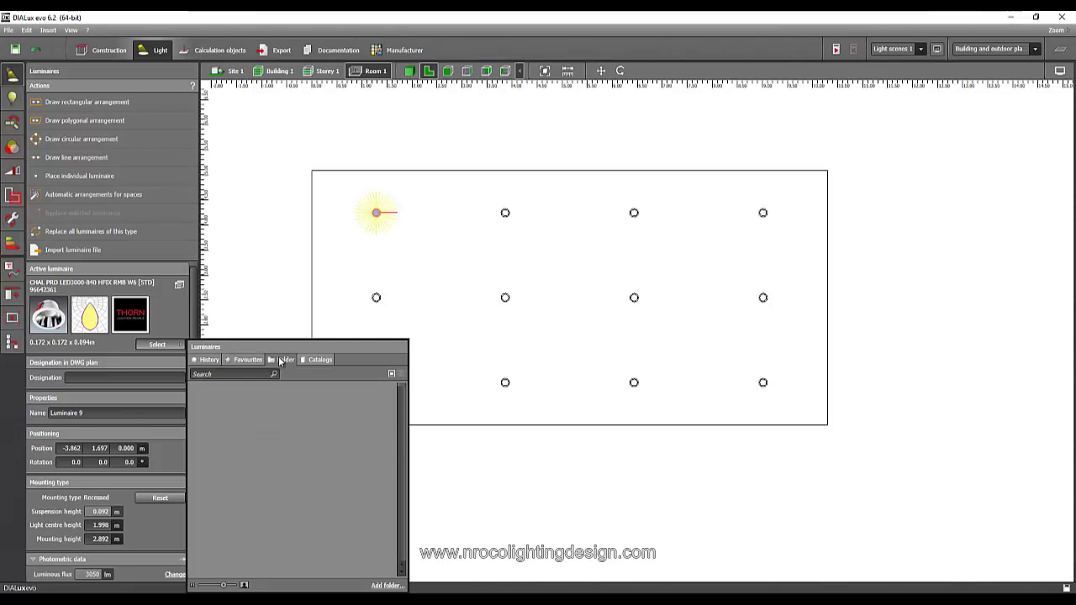
{"action": "left_click", "coordinate": [322, 360]}
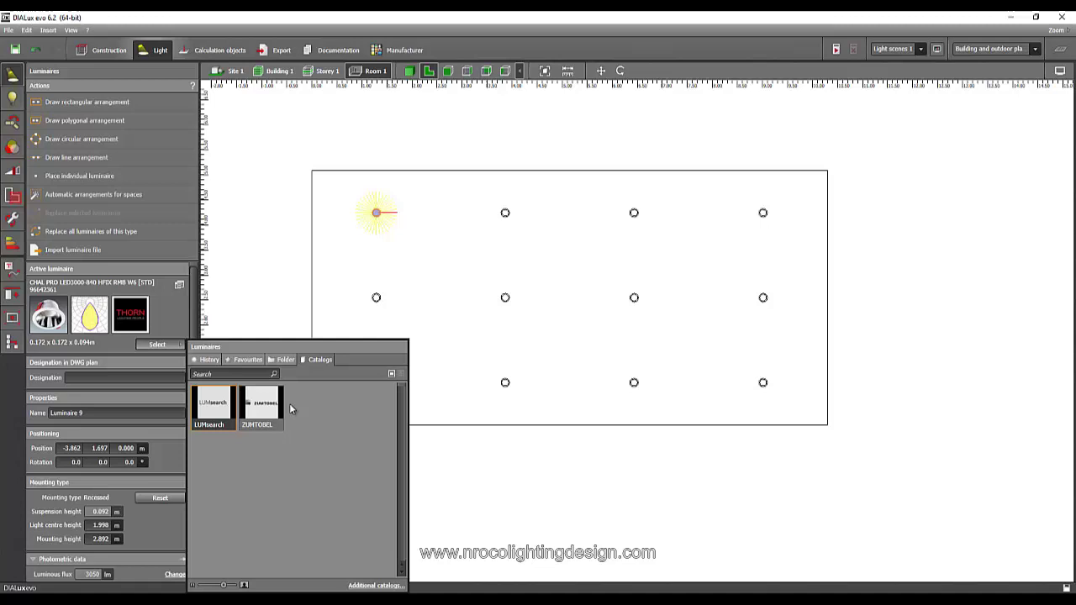
{"action": "left_click", "coordinate": [210, 360]}
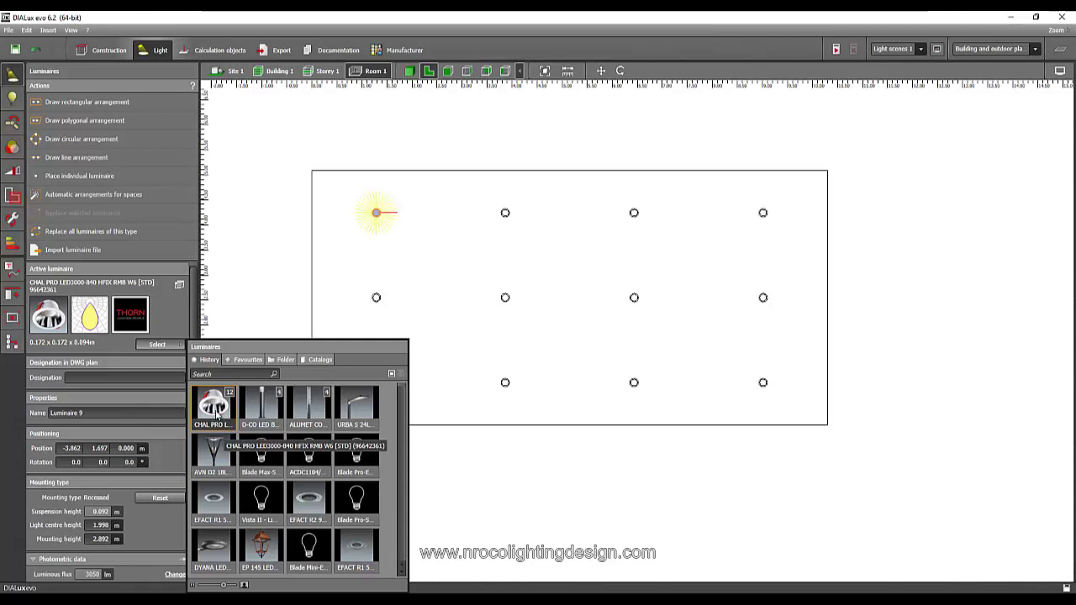
{"action": "left_click", "coordinate": [248, 272]}
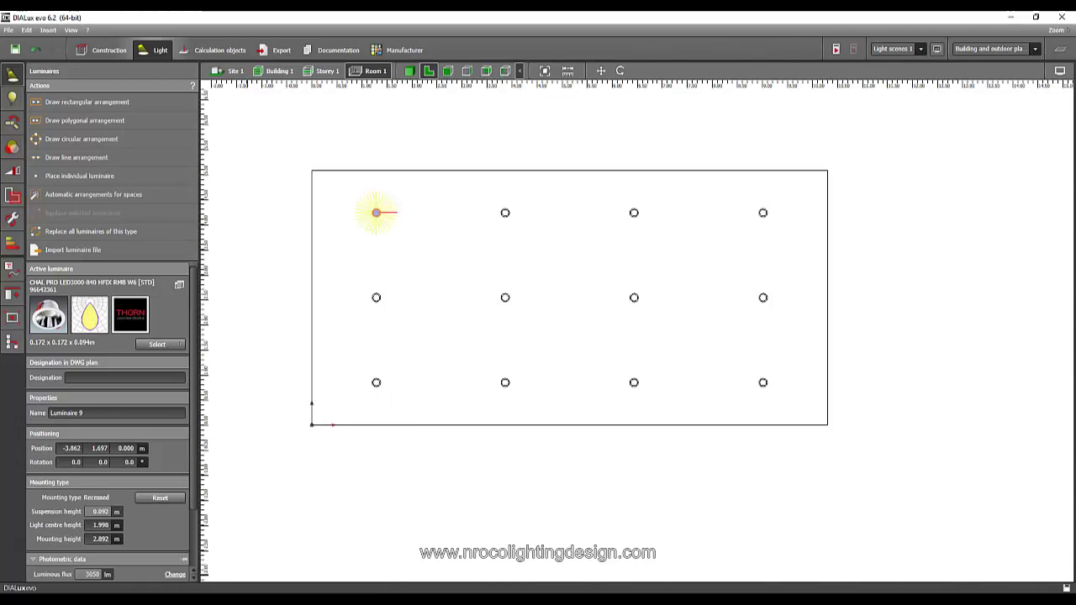